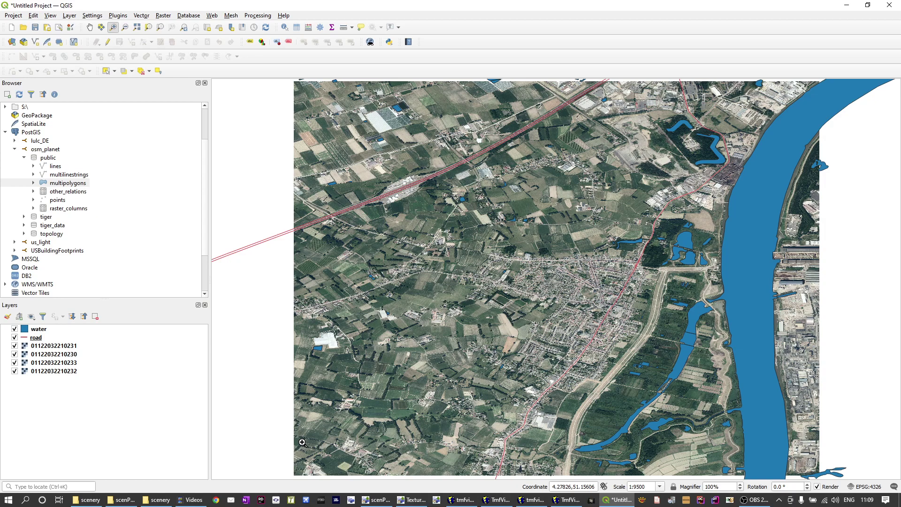
- Hide the water polygons and road lines on the map, then show both again
{"action": "left_click", "coordinate": [15, 329]}
{"action": "left_click", "coordinate": [14, 338]}
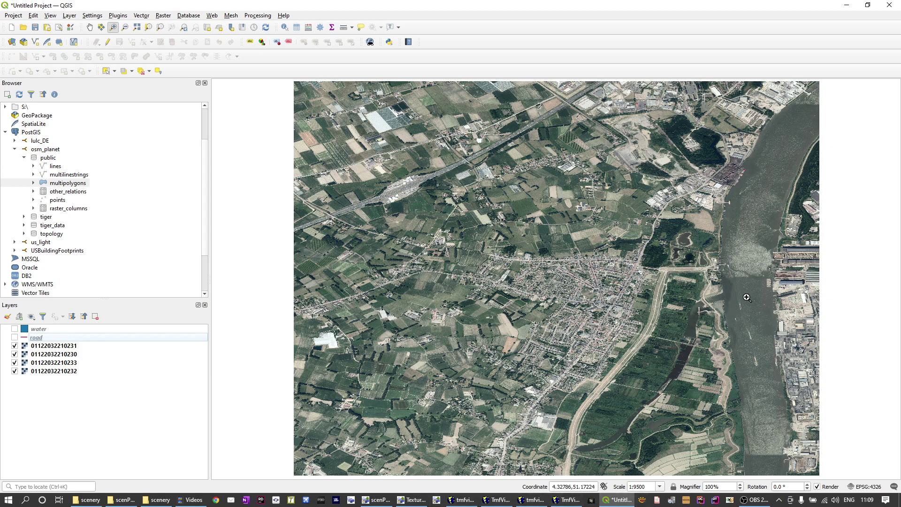
{"action": "left_click", "coordinate": [14, 329]}
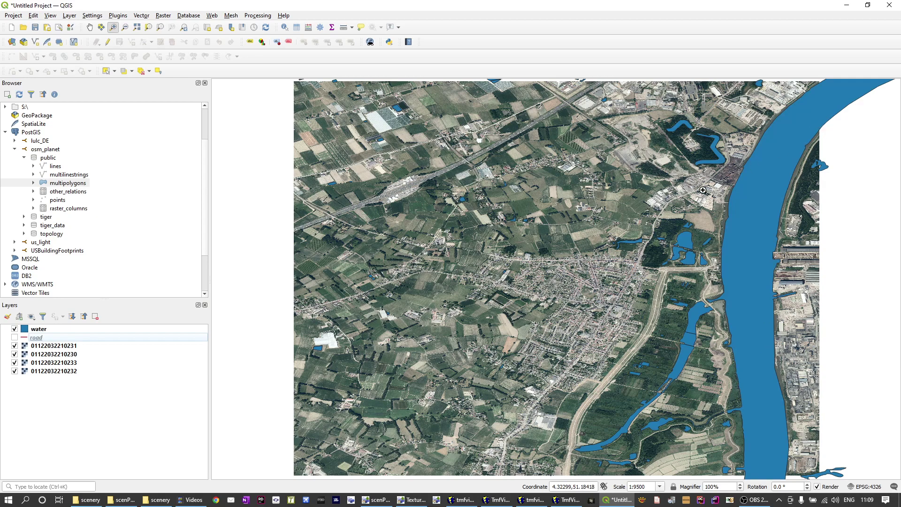
{"action": "left_click", "coordinate": [15, 338]}
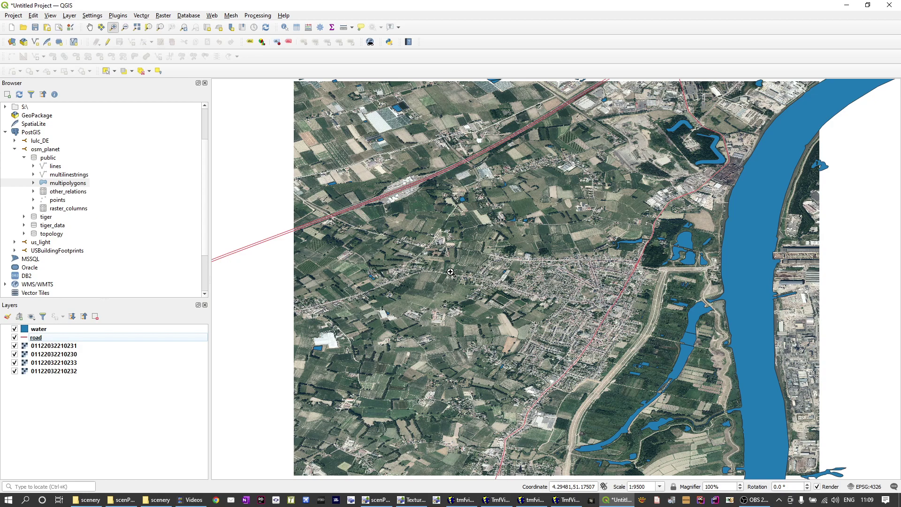
- Switch to the scenProc photoreal script window and maximize it
{"action": "left_click", "coordinate": [622, 501]}
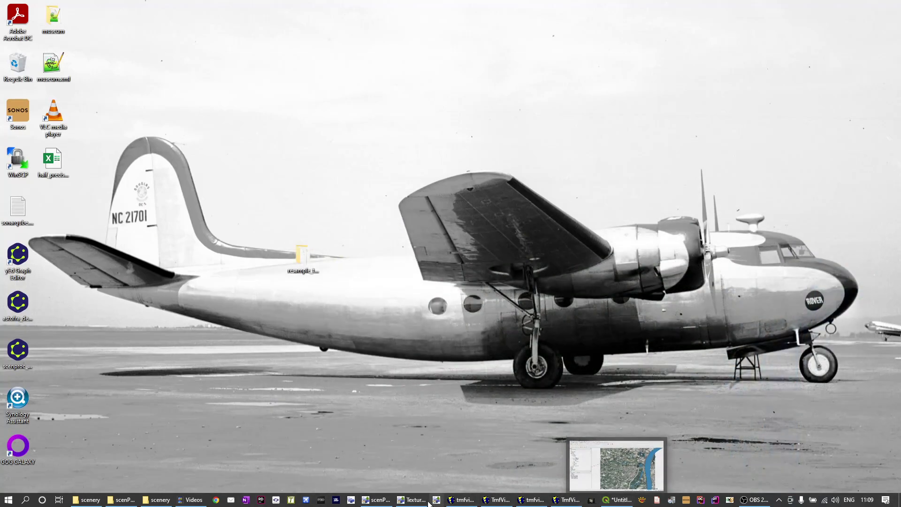
{"action": "left_click", "coordinate": [379, 501]}
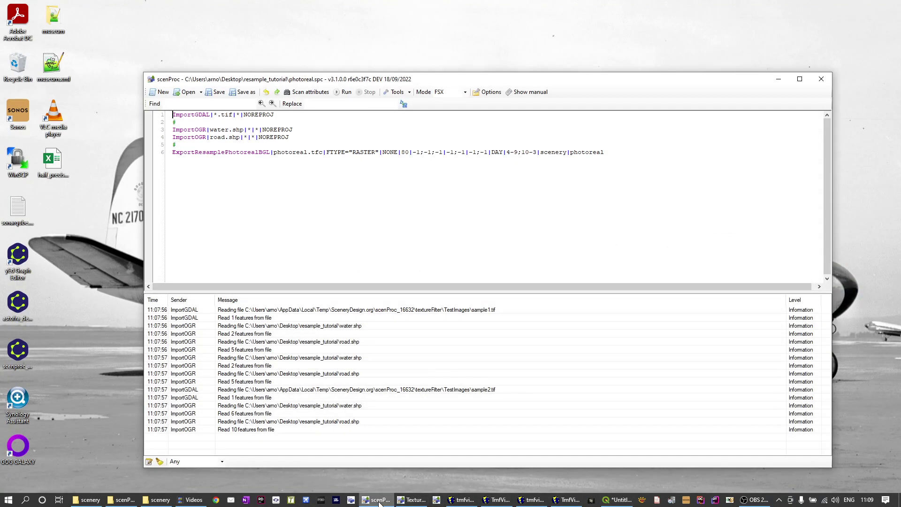
{"action": "left_click", "coordinate": [803, 78]}
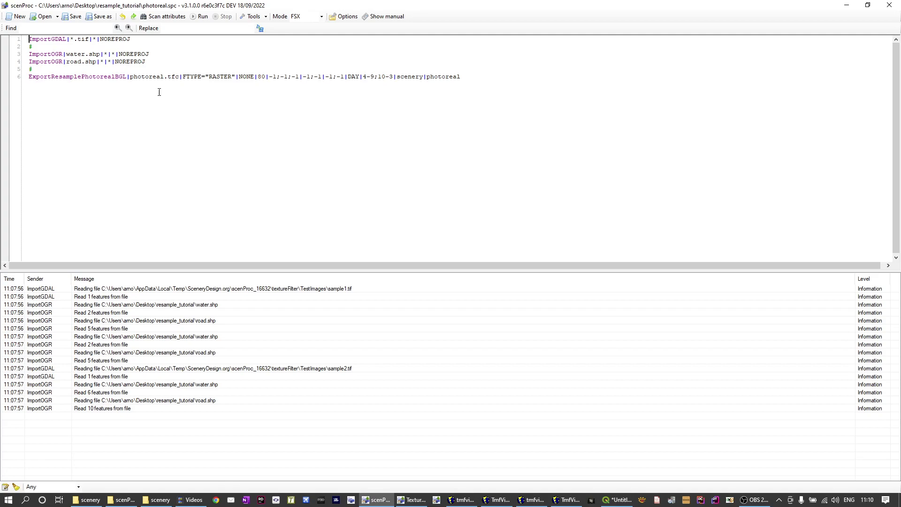
{"action": "mouse_move", "coordinate": [156, 78]}
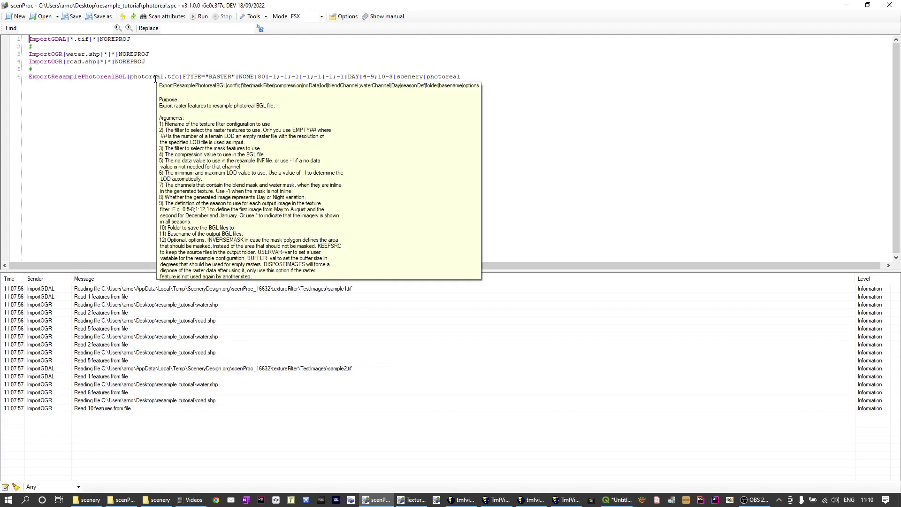
{"action": "left_click_drag", "start_coordinate": [130, 77], "coordinate": [179, 78]}
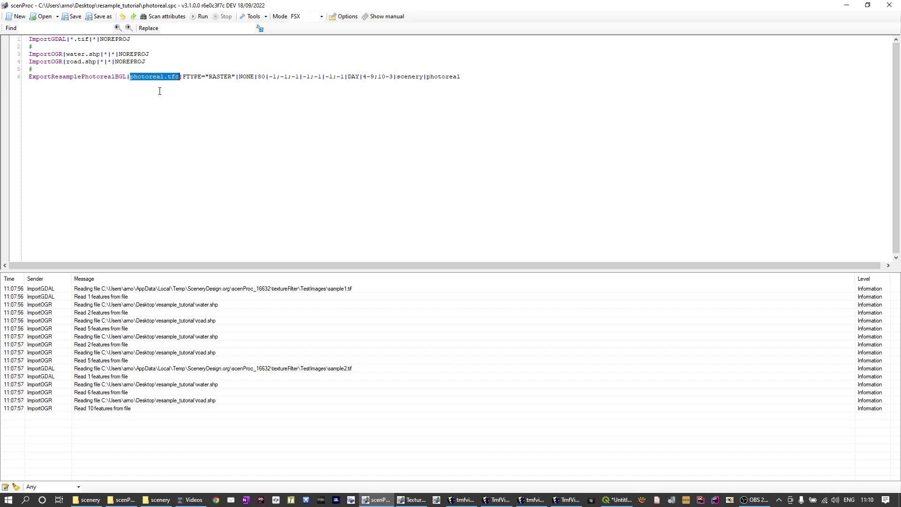
{"action": "left_click_drag", "start_coordinate": [182, 77], "coordinate": [235, 79]}
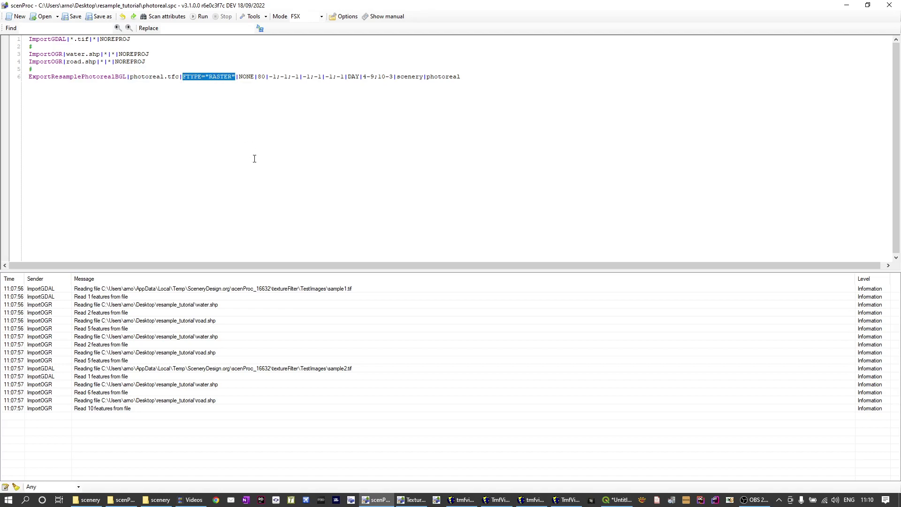
{"action": "double_click", "coordinate": [246, 77]}
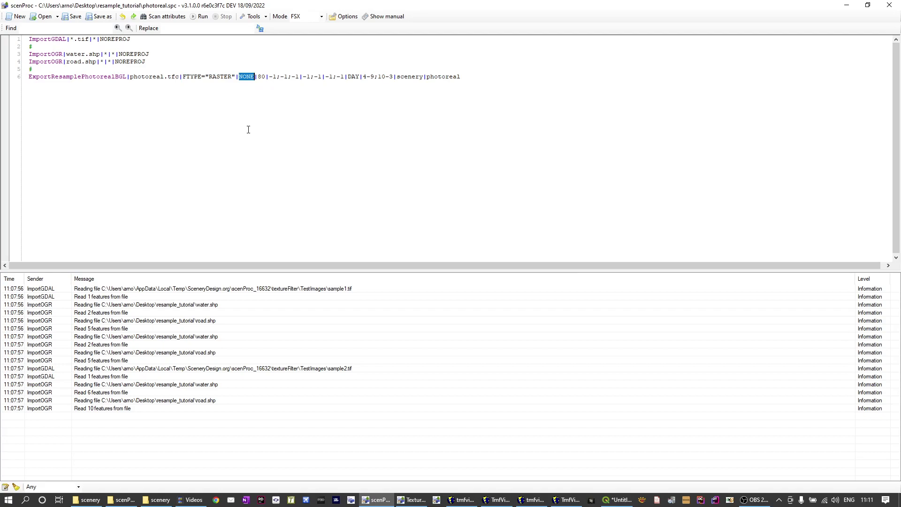
{"action": "double_click", "coordinate": [261, 77]}
{"action": "left_click_drag", "start_coordinate": [269, 77], "coordinate": [301, 82]}
{"action": "mouse_move", "coordinate": [310, 78]}
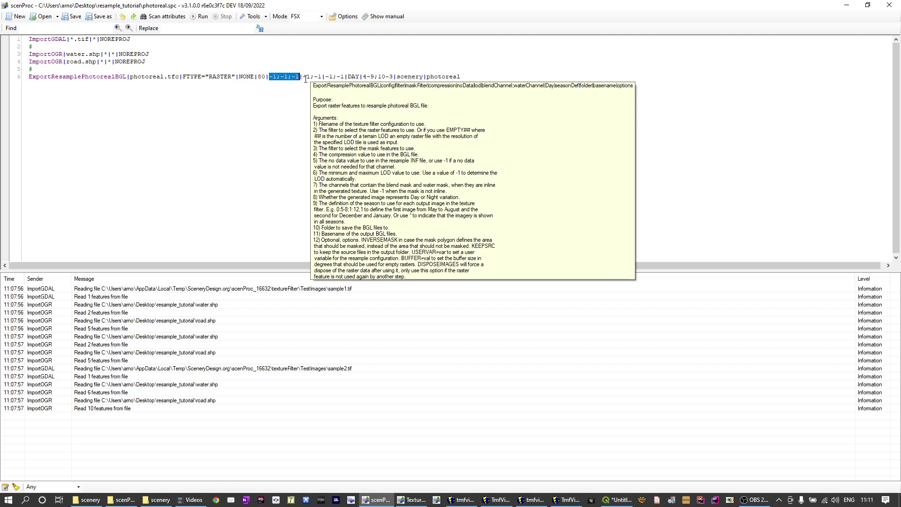
{"action": "left_click_drag", "start_coordinate": [303, 76], "coordinate": [321, 77]}
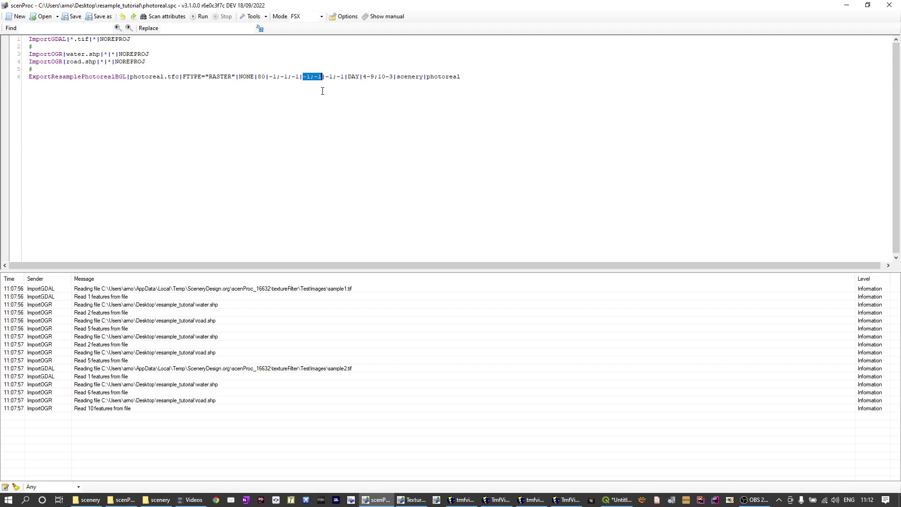
{"action": "mouse_move", "coordinate": [327, 80]}
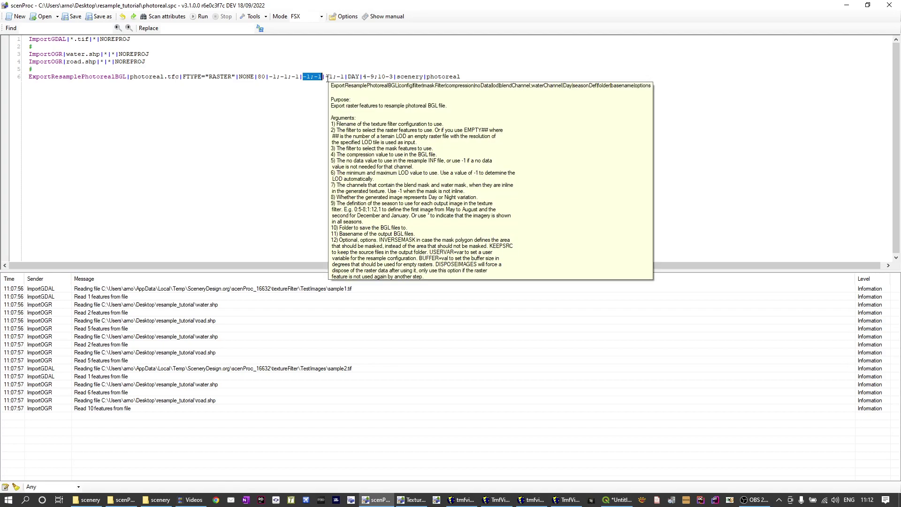
{"action": "left_click_drag", "start_coordinate": [325, 79], "coordinate": [345, 79]}
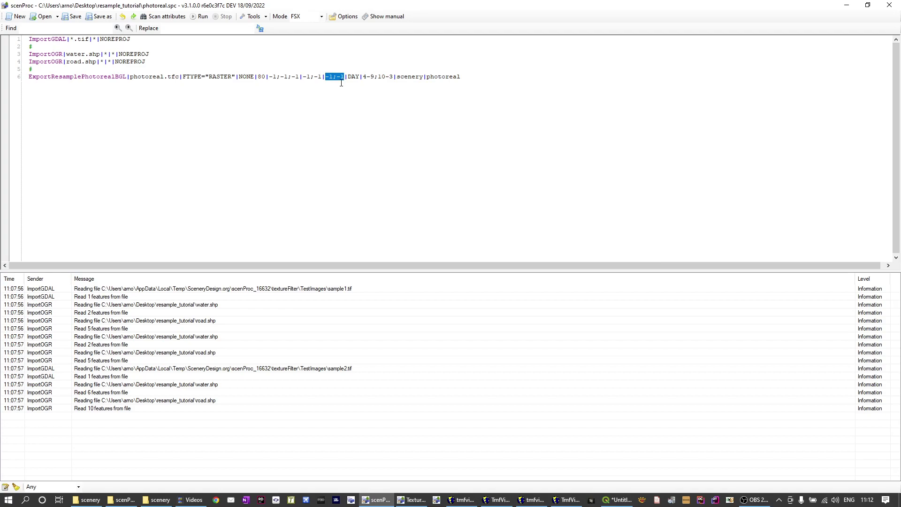
{"action": "mouse_move", "coordinate": [341, 83]}
{"action": "left_click", "coordinate": [354, 77]}
{"action": "left_click_drag", "start_coordinate": [363, 76], "coordinate": [394, 77]}
{"action": "mouse_move", "coordinate": [371, 83]}
{"action": "double_click", "coordinate": [413, 77]}
{"action": "double_click", "coordinate": [444, 77]}
{"action": "left_click", "coordinate": [406, 100]}
{"action": "mouse_move", "coordinate": [415, 503]}
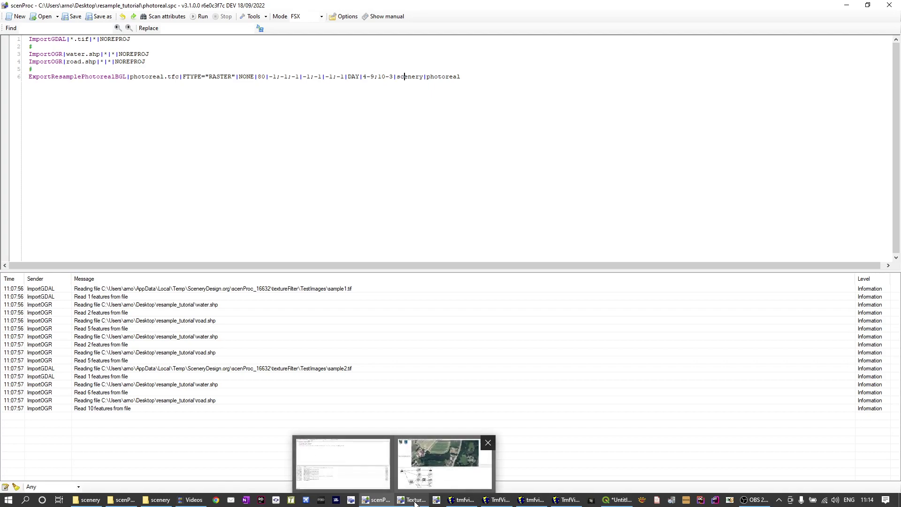
- In the Texture Filter Editor, preview sample1, then inspect the Input Image and first Color correction nodes
{"action": "left_click", "coordinate": [420, 463]}
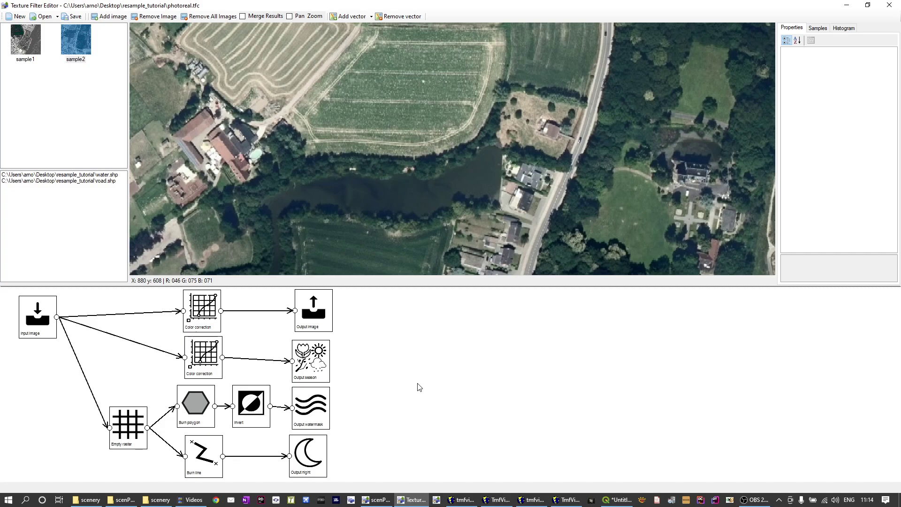
{"action": "left_click", "coordinate": [32, 48]}
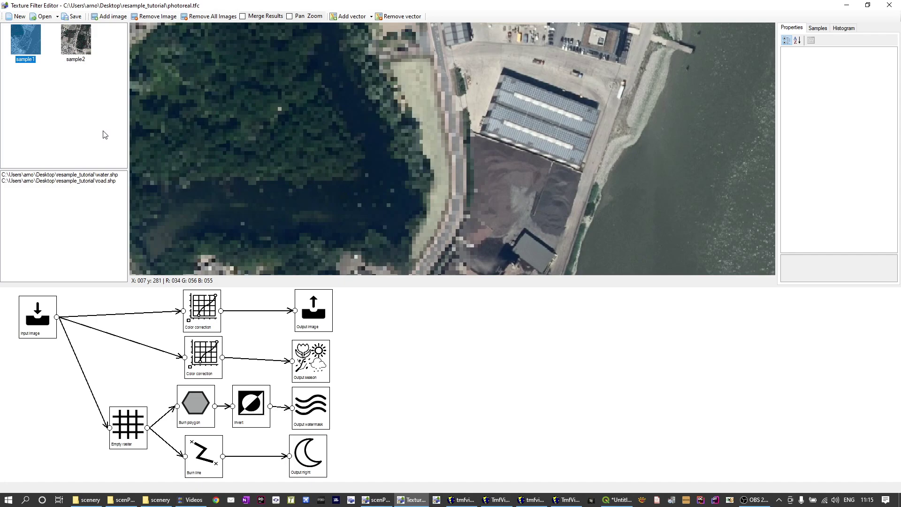
{"action": "left_click", "coordinate": [42, 326]}
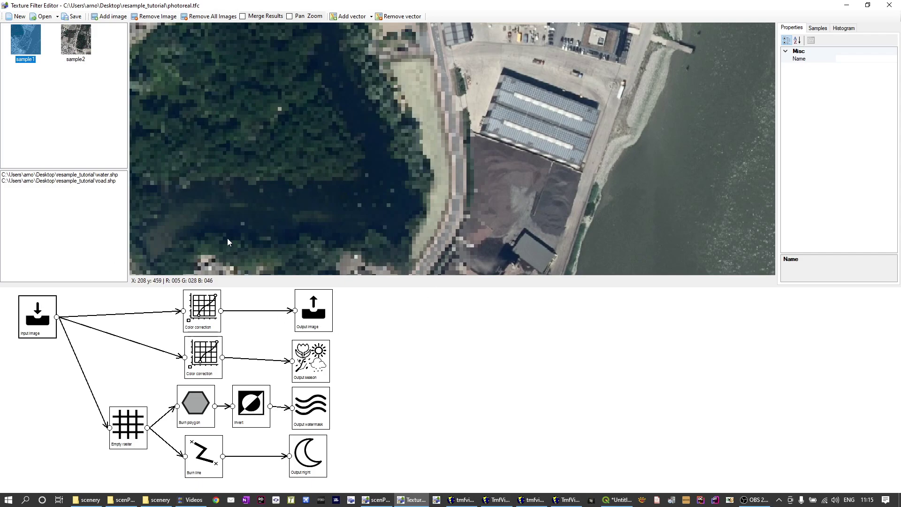
{"action": "left_click", "coordinate": [206, 317]}
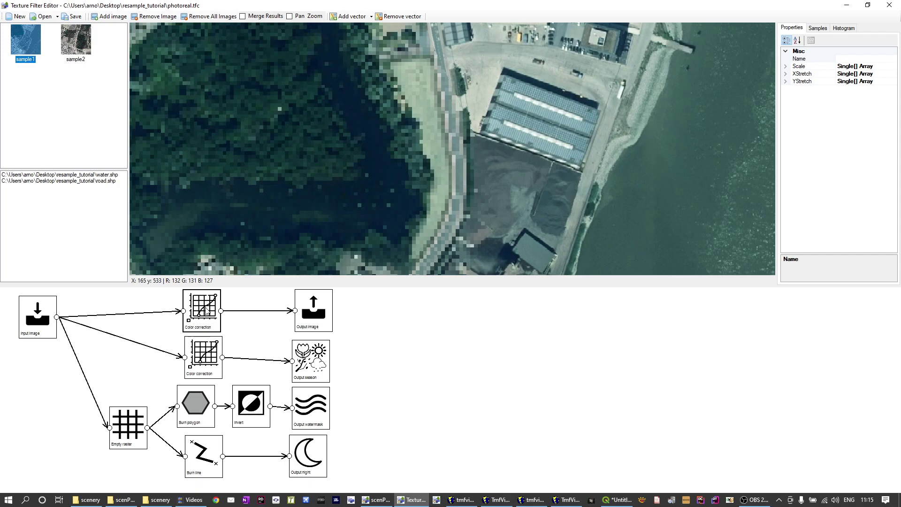
- Expand the four XStretch and YStretch values, then reselect Input image and the first colour correction
{"action": "left_click", "coordinate": [787, 73]}
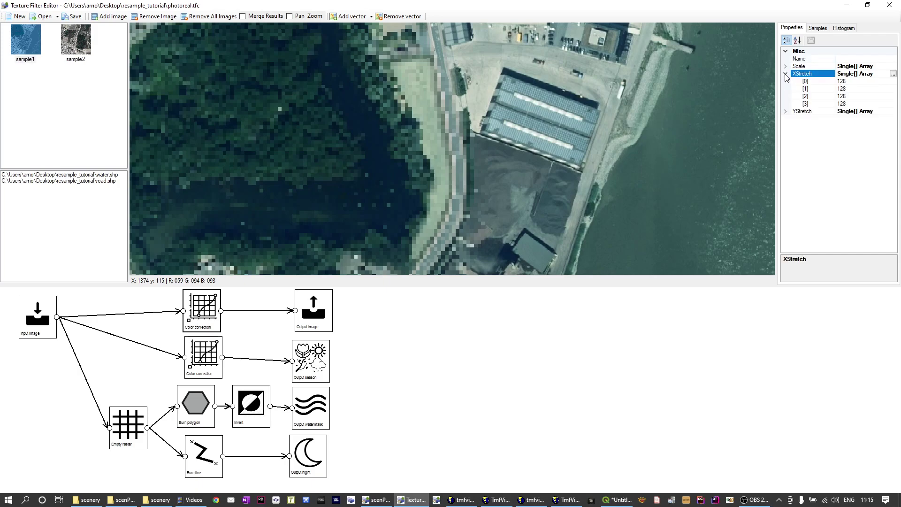
{"action": "left_click", "coordinate": [786, 111]}
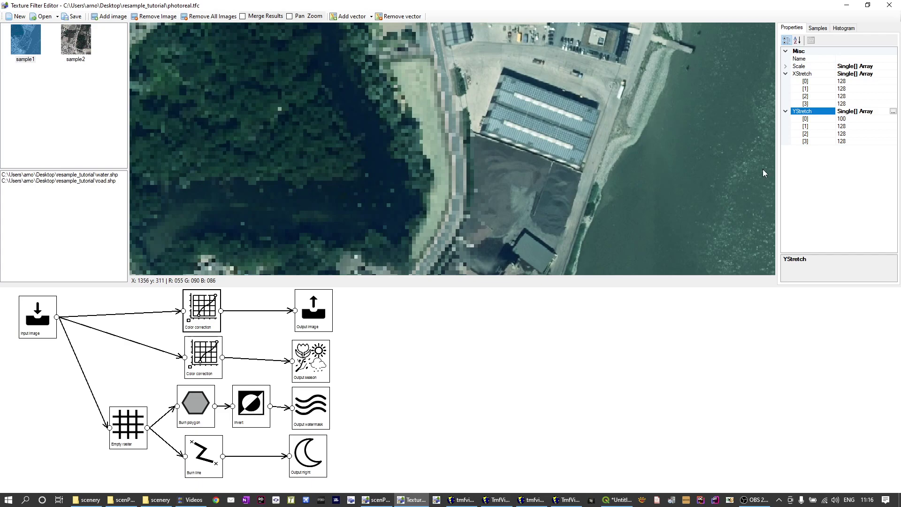
{"action": "left_click", "coordinate": [38, 323]}
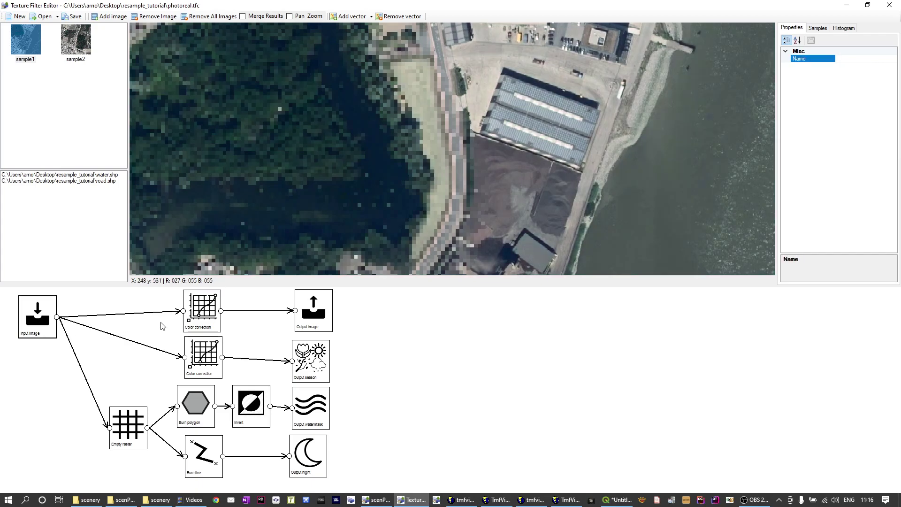
{"action": "left_click", "coordinate": [203, 322]}
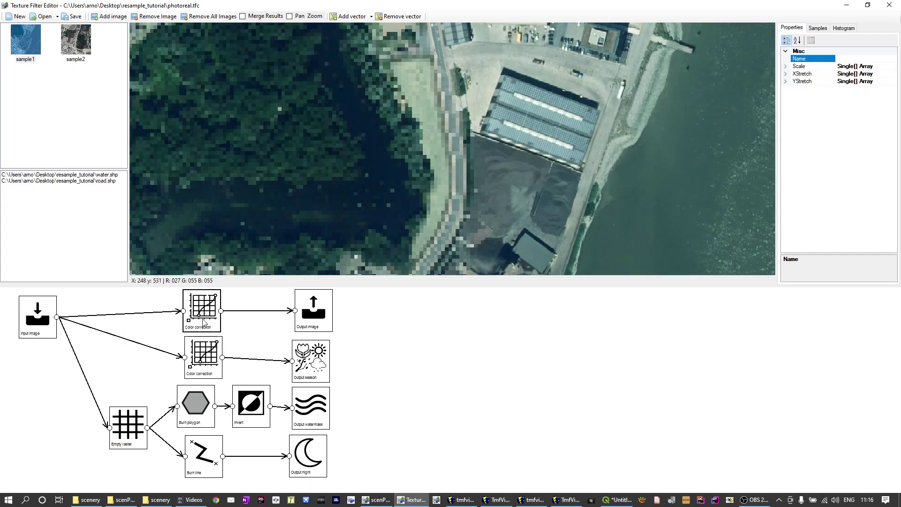
{"action": "left_click", "coordinate": [196, 360]}
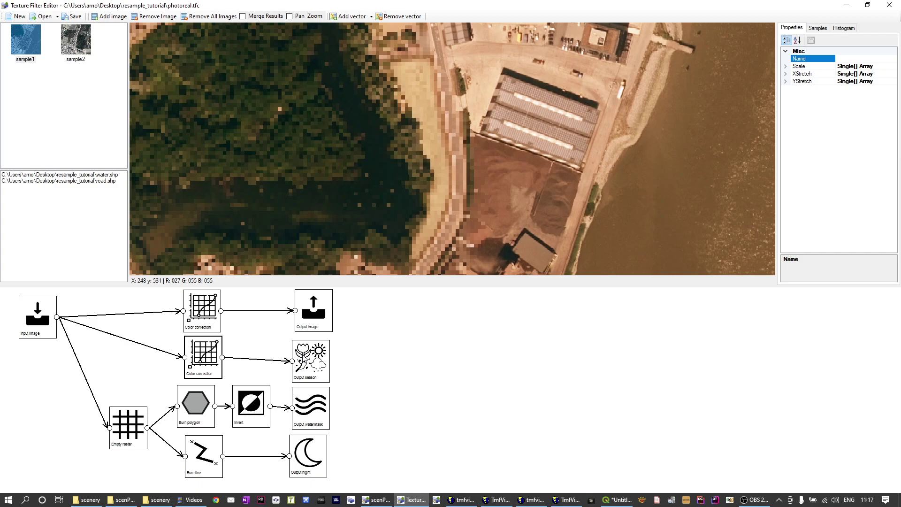
{"action": "left_click", "coordinate": [316, 317]}
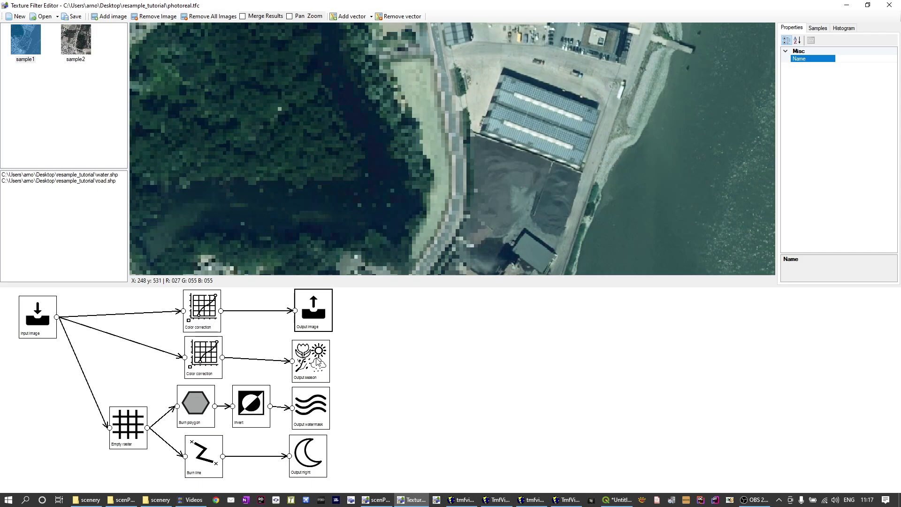
{"action": "left_click", "coordinate": [317, 362]}
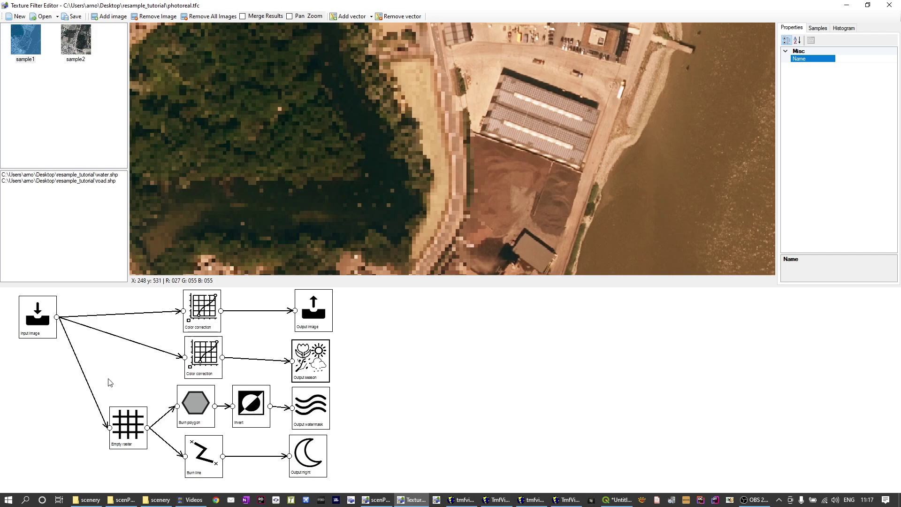
{"action": "left_click", "coordinate": [43, 328]}
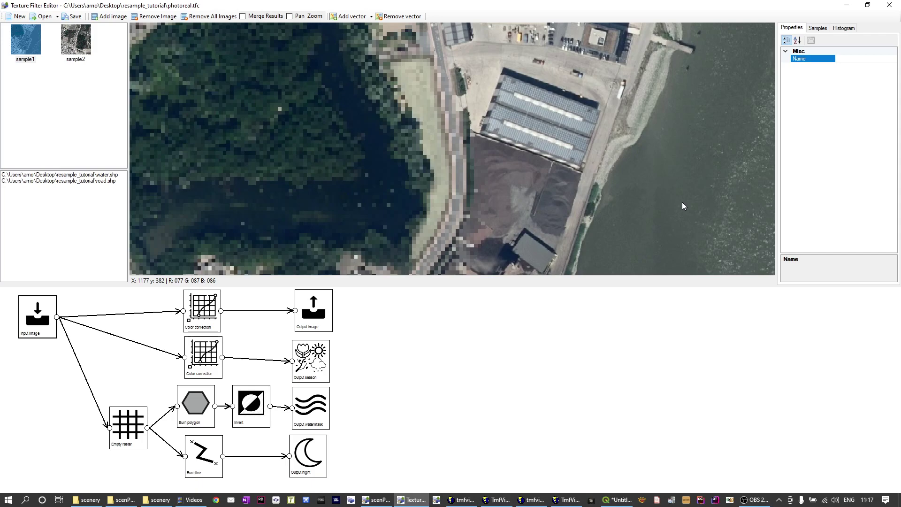
- Preview the empty black raster, then the water.shp polygons burned white onto it
{"action": "left_click", "coordinate": [130, 431]}
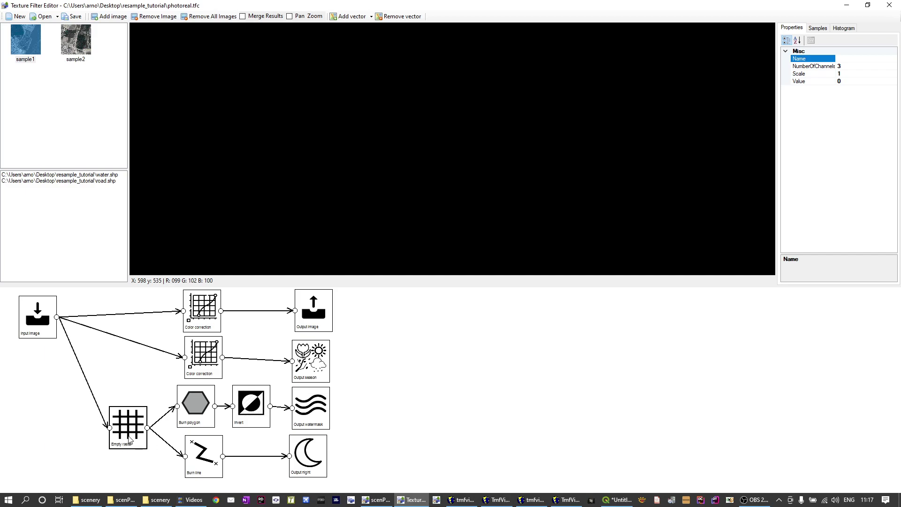
{"action": "left_click", "coordinate": [191, 411]}
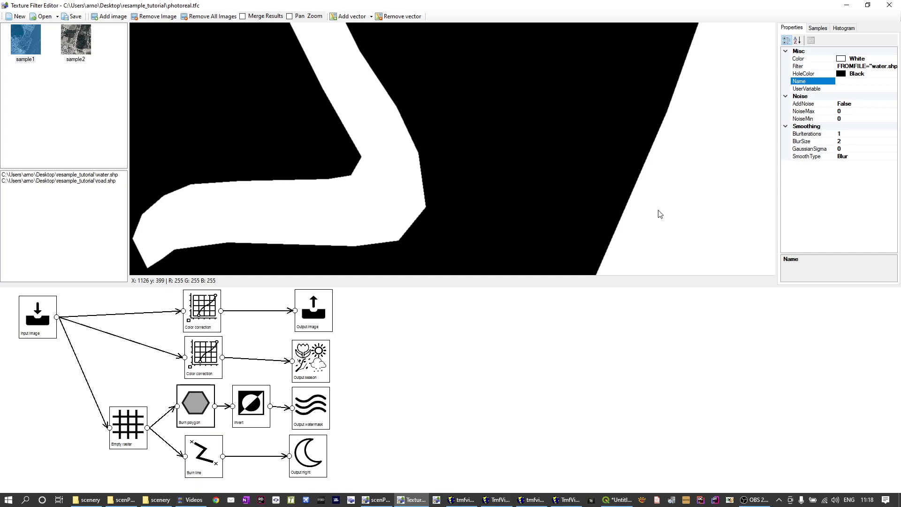
- Step through the Invert, Empty raster, Burn polygon and Invert previews, ending on Output watermask
{"action": "left_click", "coordinate": [253, 412]}
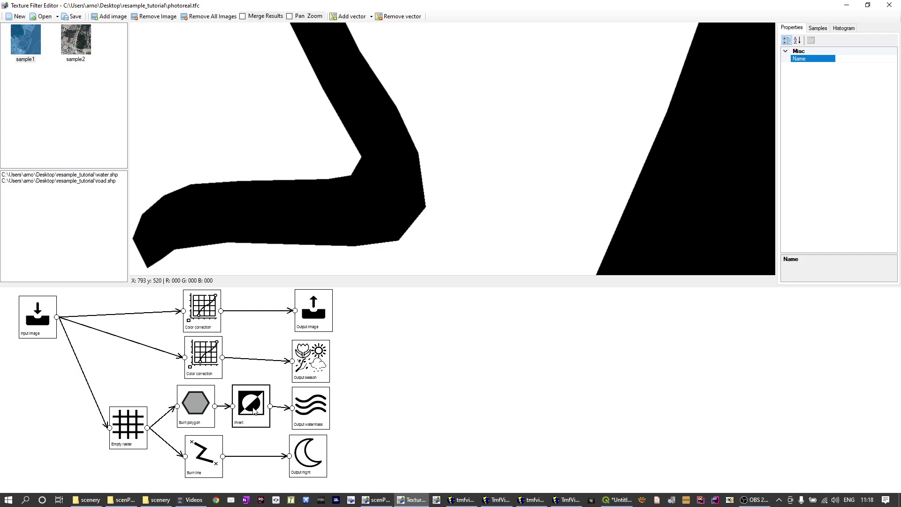
{"action": "left_click", "coordinate": [133, 430]}
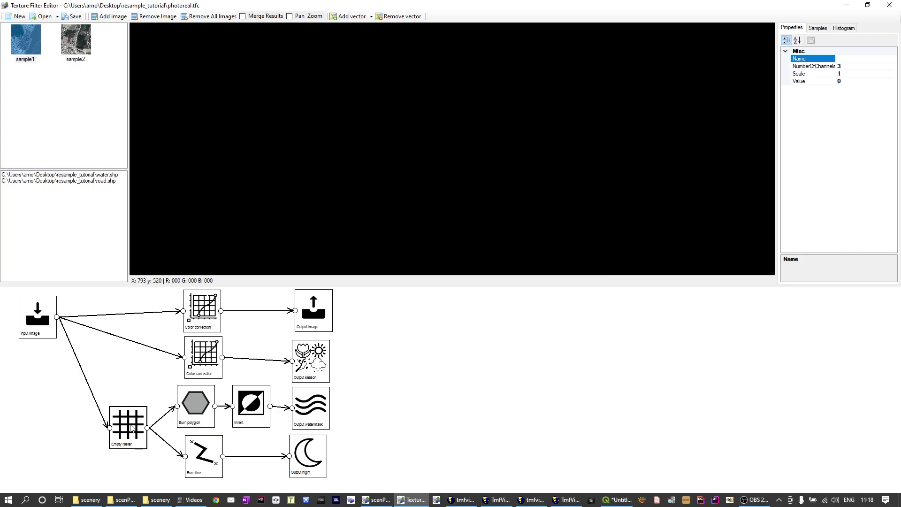
{"action": "left_click", "coordinate": [192, 412]}
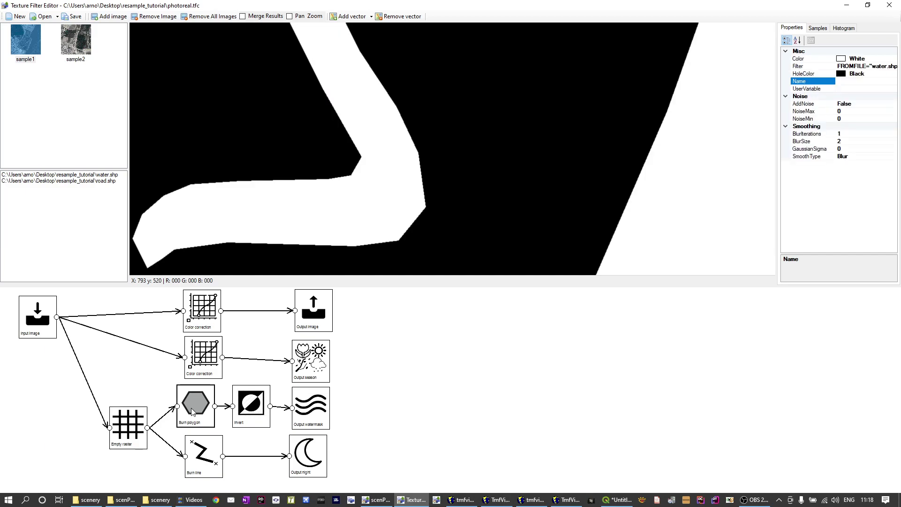
{"action": "left_click", "coordinate": [249, 413]}
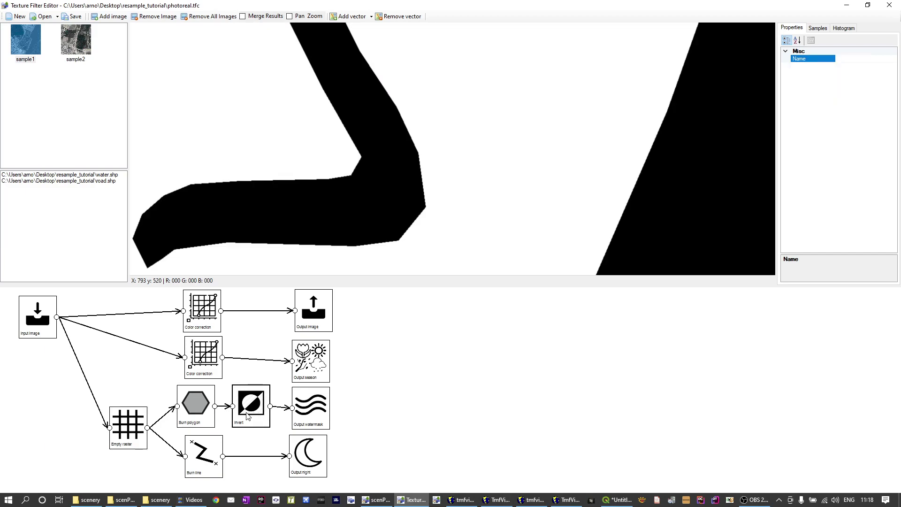
{"action": "left_click", "coordinate": [311, 413]}
- Preview the original aerial photo, the empty black raster, and the orange road.shp line
{"action": "left_click", "coordinate": [45, 329]}
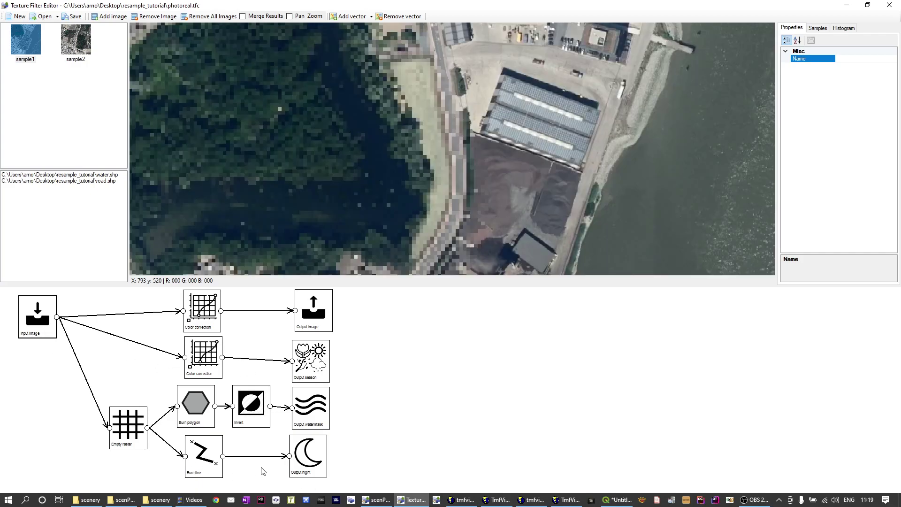
{"action": "left_click", "coordinate": [134, 436]}
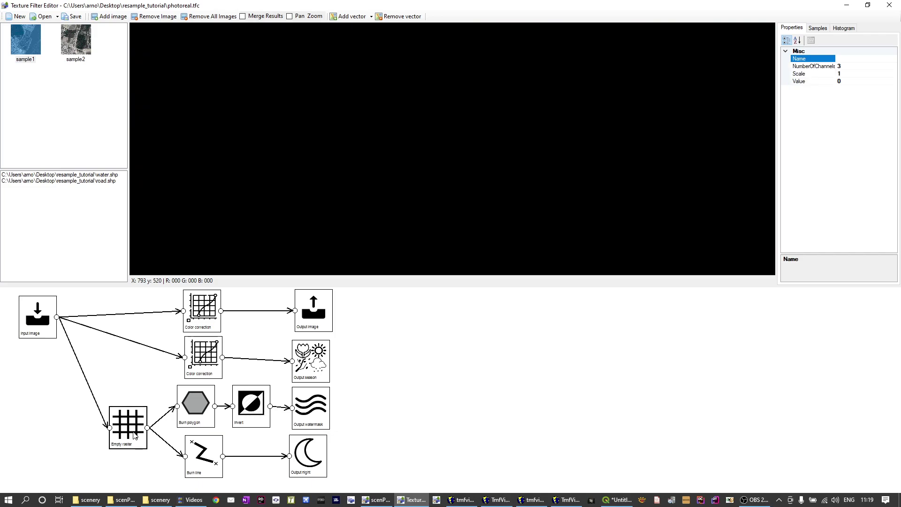
{"action": "left_click", "coordinate": [205, 464]}
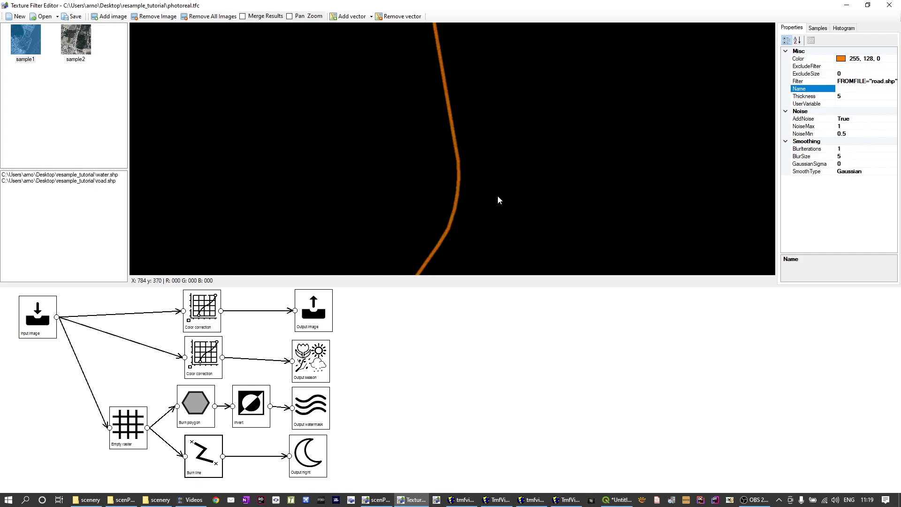
- Zoom into the road line preview and toggle AddNoise off and back to True
{"action": "left_click", "coordinate": [290, 16]}
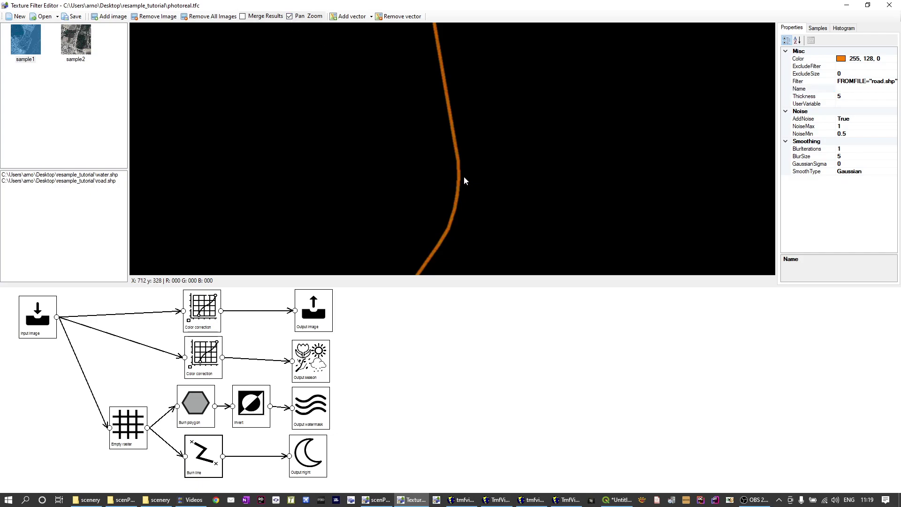
{"action": "scroll", "coordinate": [463, 181], "scroll_direction": "up", "scroll_amount": 1}
{"action": "scroll", "coordinate": [428, 181], "scroll_direction": "up", "scroll_amount": 1}
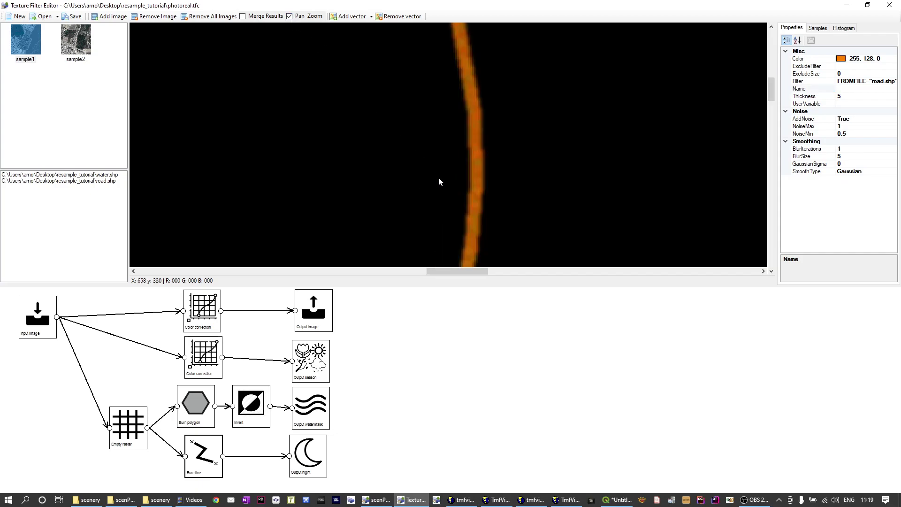
{"action": "double_click", "coordinate": [855, 120]}
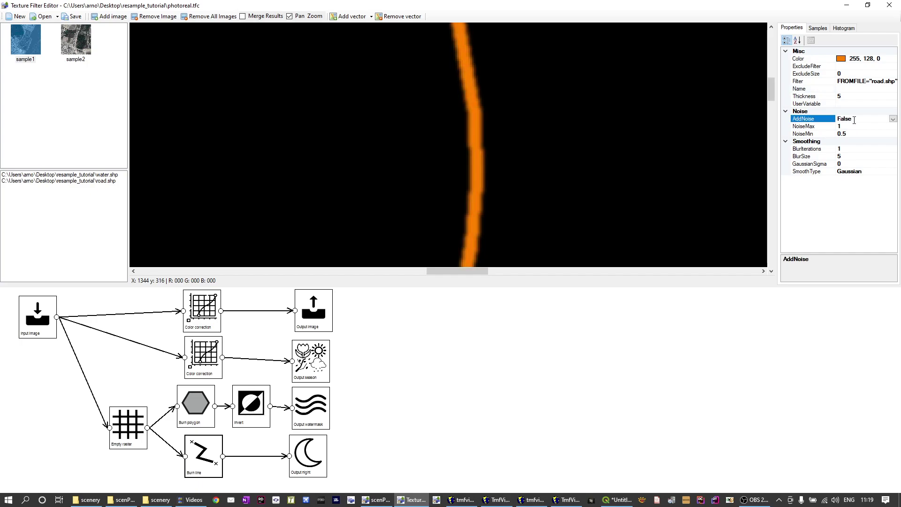
{"action": "double_click", "coordinate": [856, 120]}
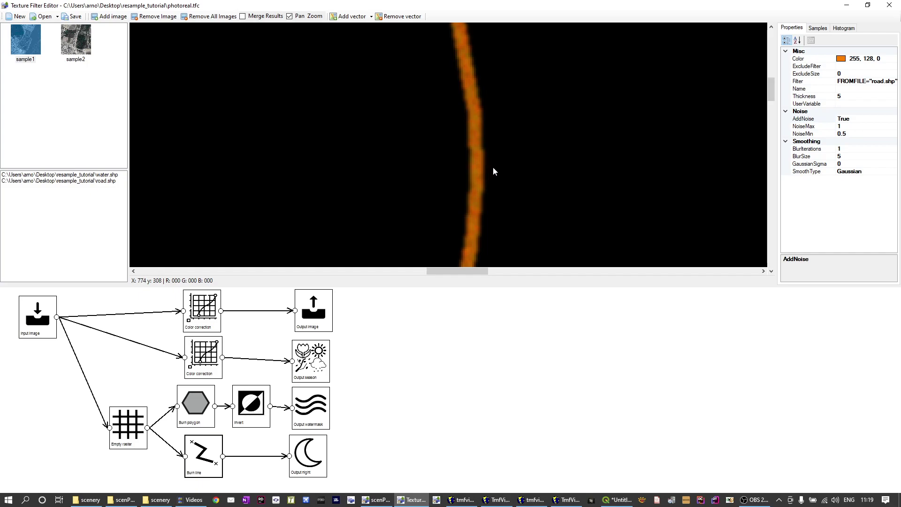
{"action": "left_click", "coordinate": [289, 16]}
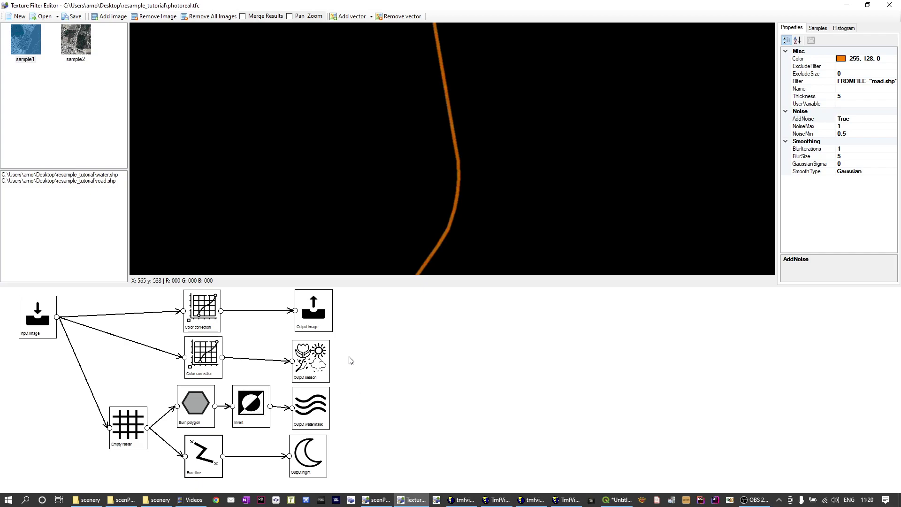
- Preview the image, season, water mask and night outputs, then return to the photoreal.spc script
{"action": "left_click", "coordinate": [317, 321]}
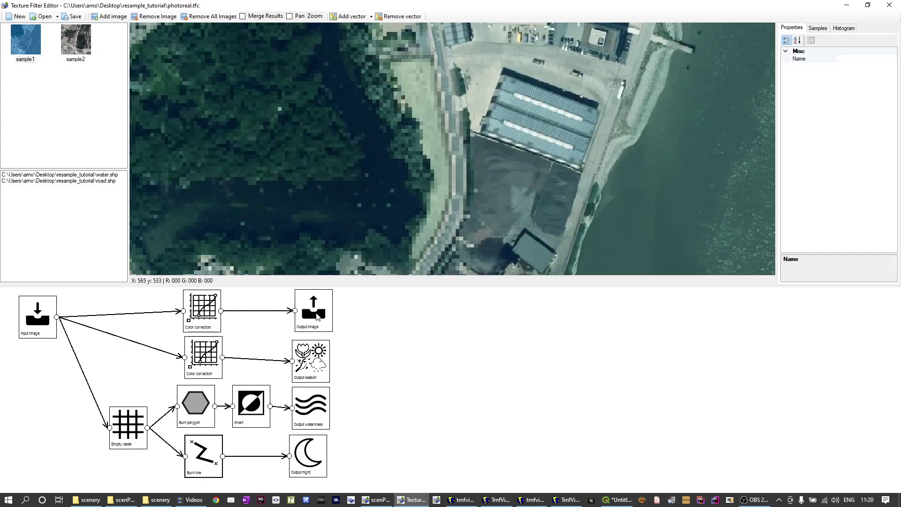
{"action": "left_click", "coordinate": [311, 378]}
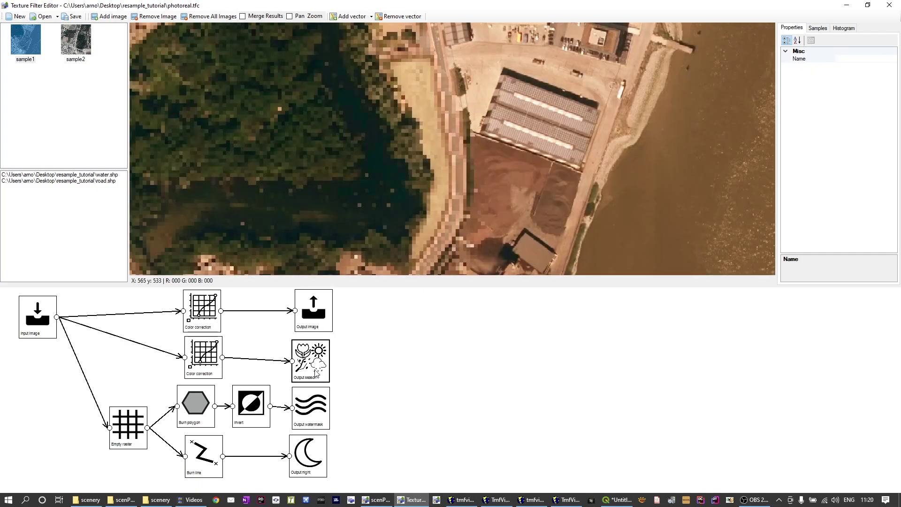
{"action": "left_click", "coordinate": [310, 424]}
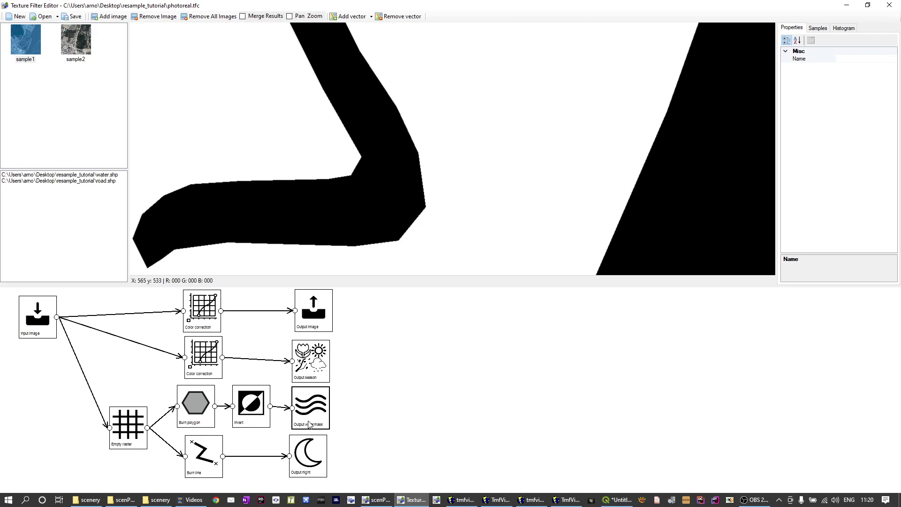
{"action": "left_click", "coordinate": [310, 471]}
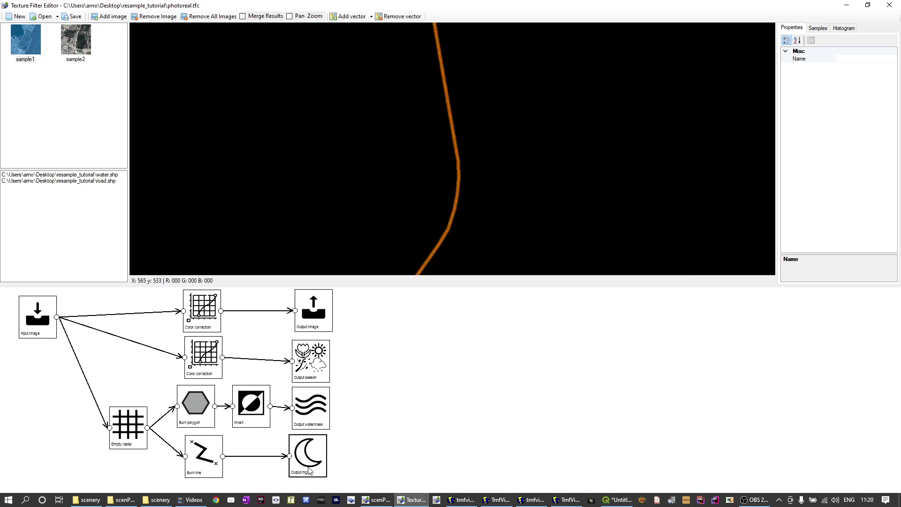
{"action": "right_click", "coordinate": [398, 397]}
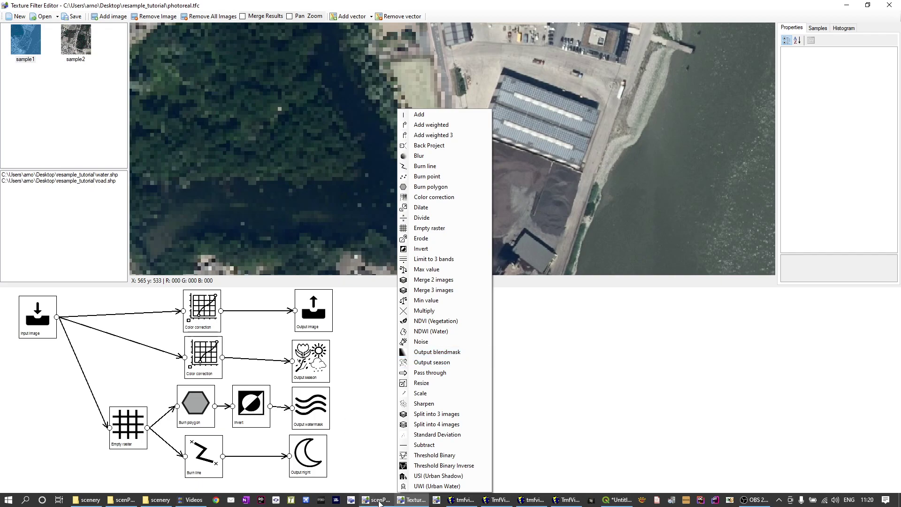
{"action": "left_click", "coordinate": [373, 476]}
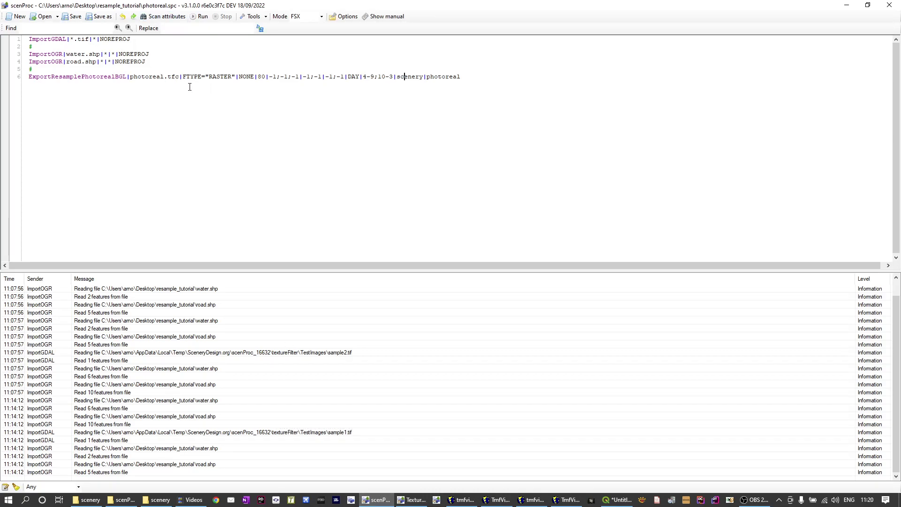
- Run the photoreal.spc script to start the resample compile
{"action": "left_click", "coordinate": [201, 18]}
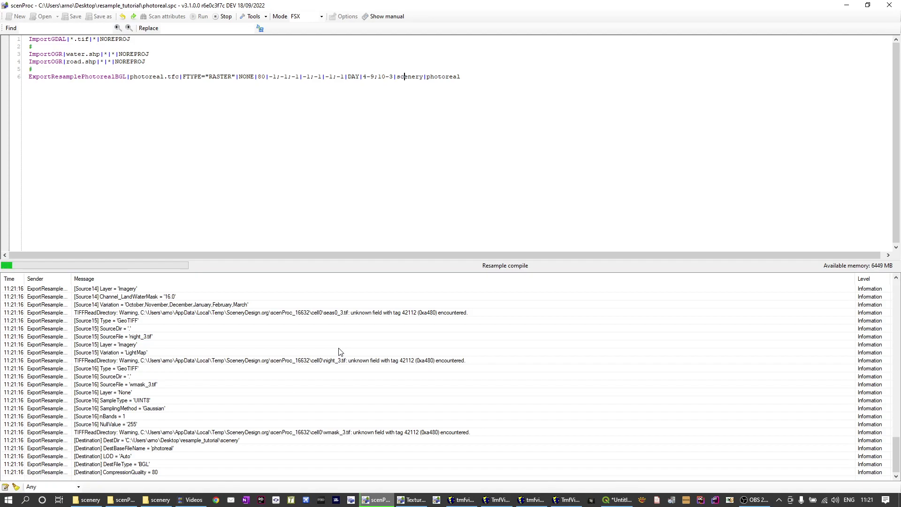
{"action": "left_click", "coordinate": [569, 500]}
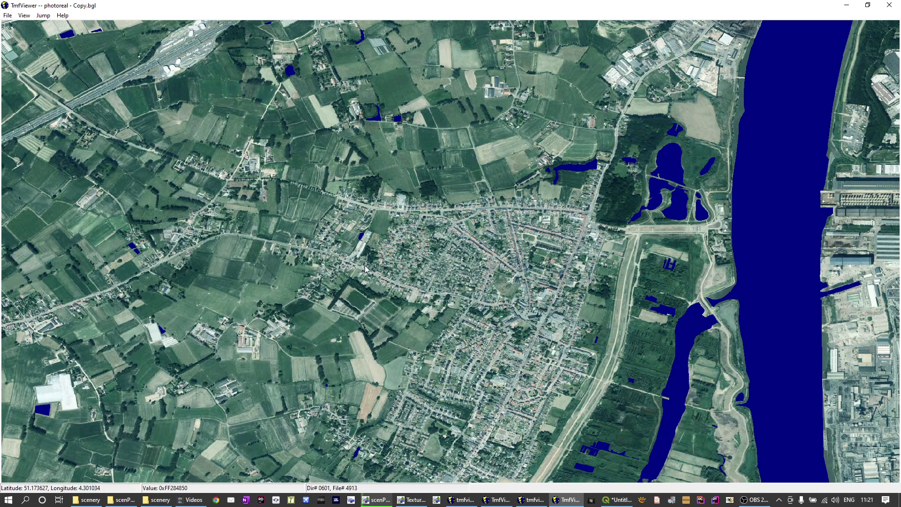
{"action": "left_click", "coordinate": [424, 271]}
{"action": "scroll", "coordinate": [424, 269], "scroll_direction": "down", "scroll_amount": 3}
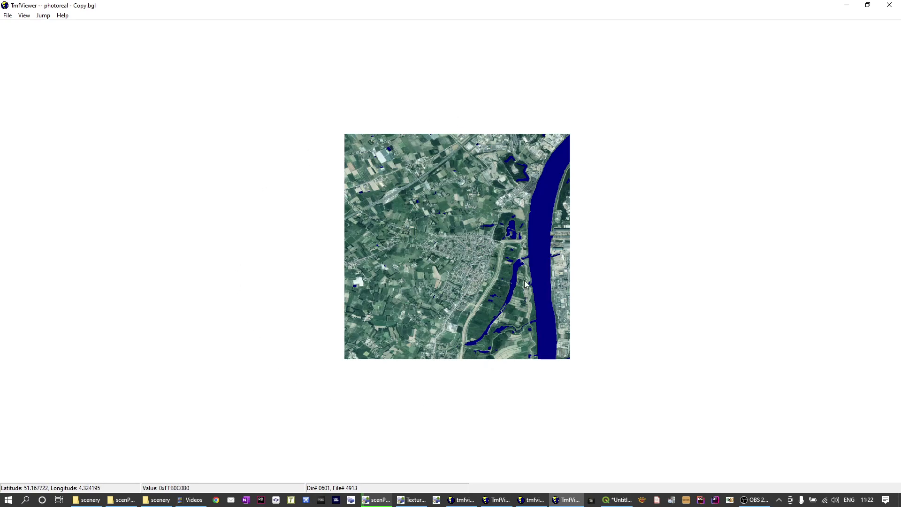
{"action": "scroll", "coordinate": [518, 322], "scroll_direction": "up", "scroll_amount": 3}
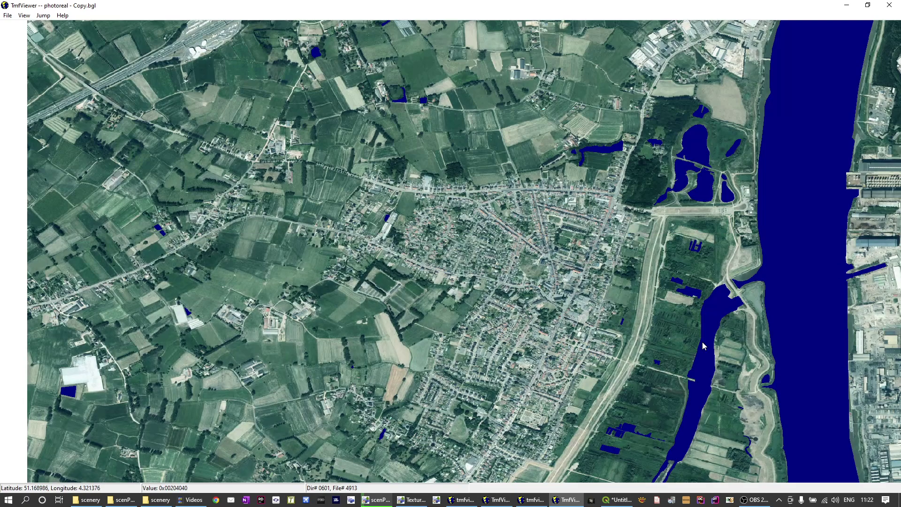
{"action": "left_click", "coordinate": [24, 16]}
{"action": "left_click", "coordinate": [45, 89]}
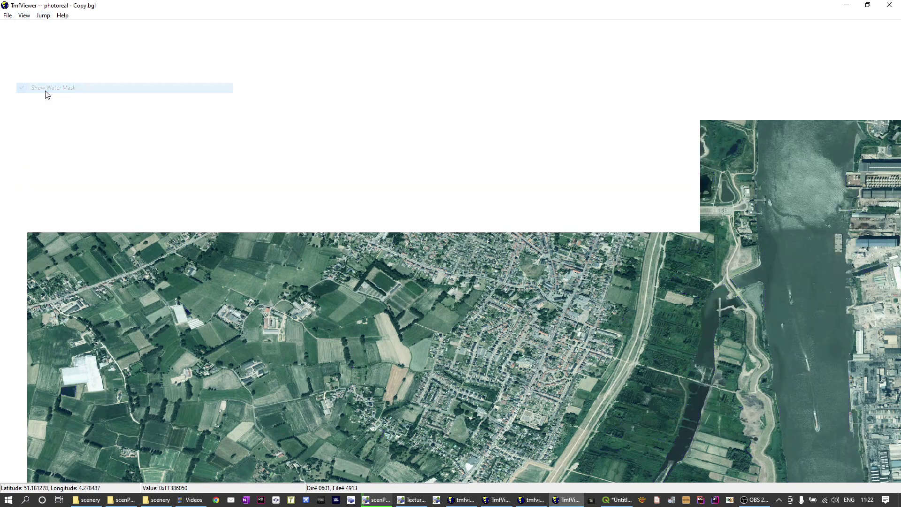
{"action": "left_click", "coordinate": [22, 15]}
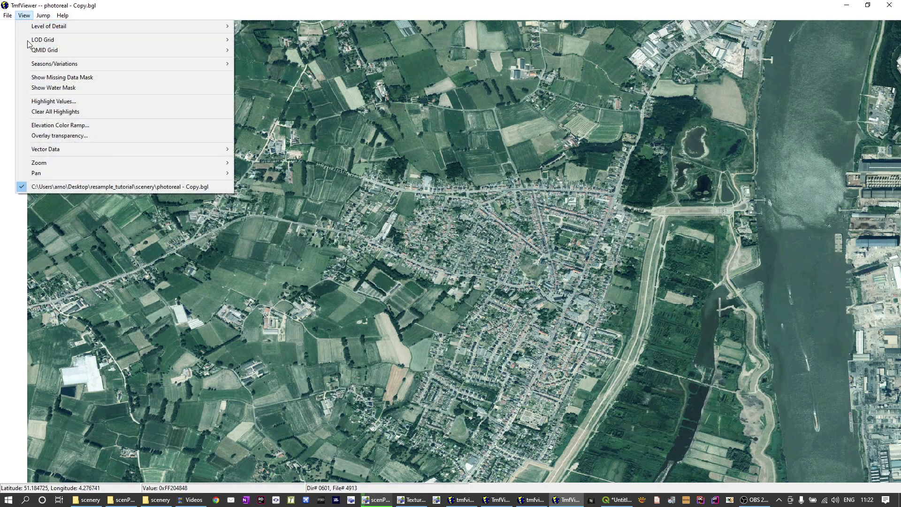
{"action": "left_click", "coordinate": [48, 86]}
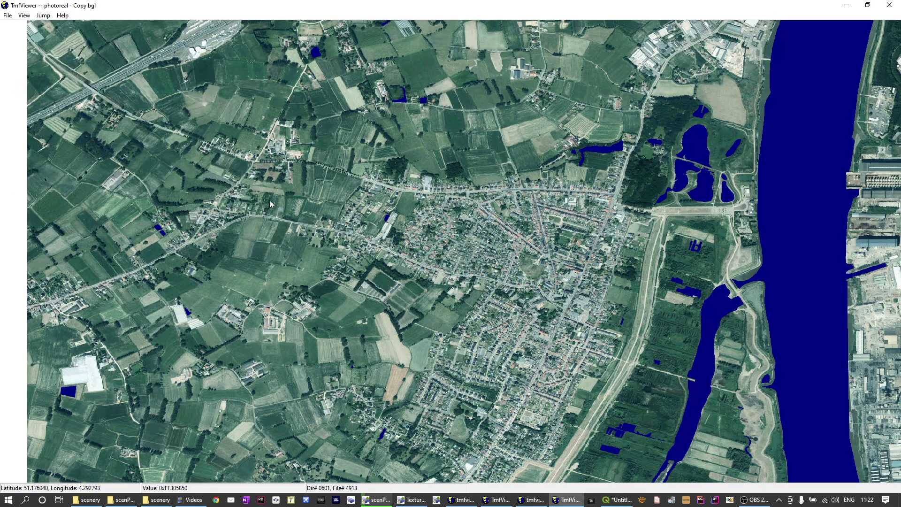
{"action": "left_click", "coordinate": [24, 15]}
{"action": "mouse_move", "coordinate": [82, 66]}
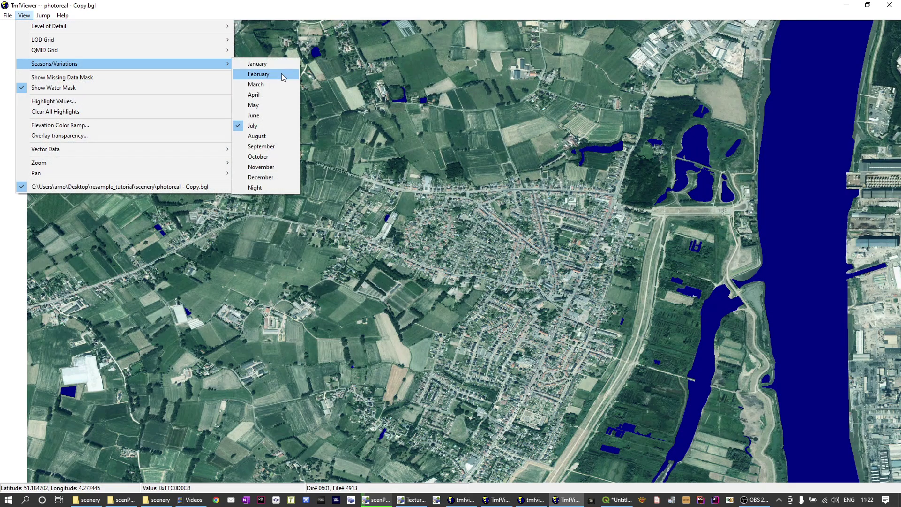
{"action": "left_click", "coordinate": [257, 64]}
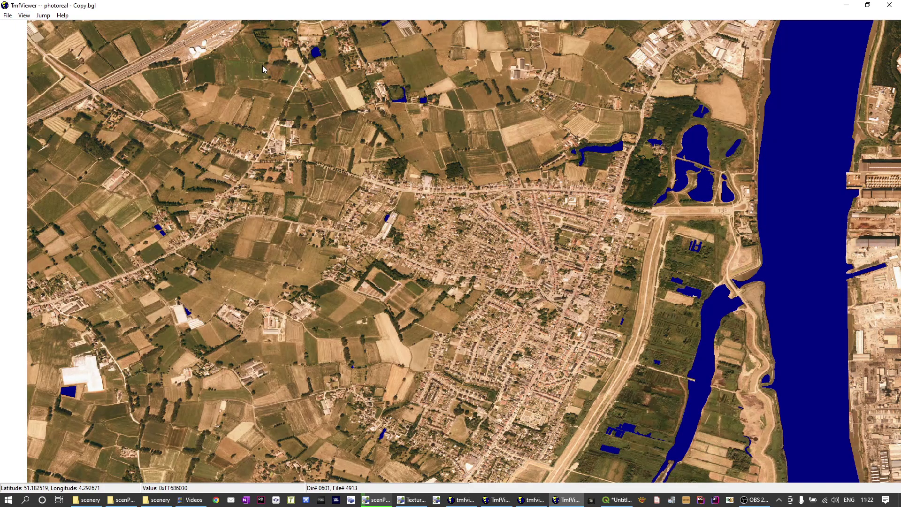
{"action": "left_click", "coordinate": [25, 17]}
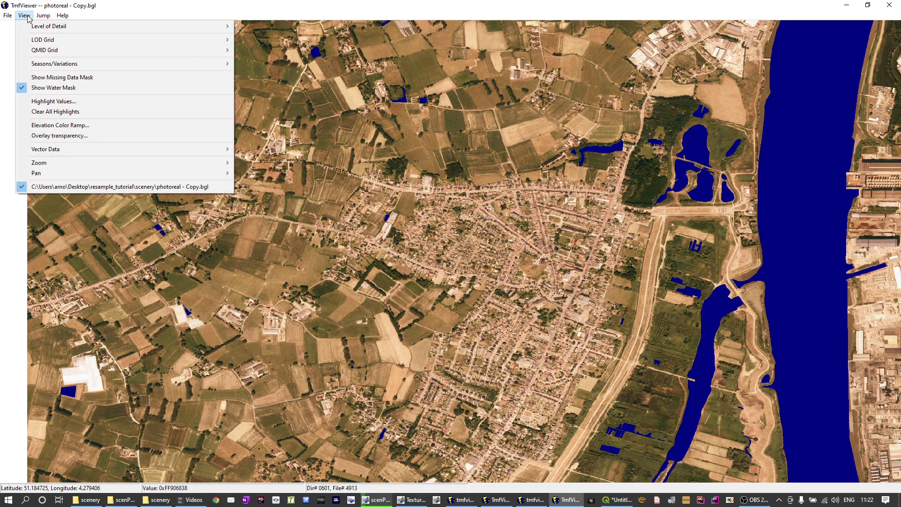
{"action": "mouse_move", "coordinate": [88, 66]}
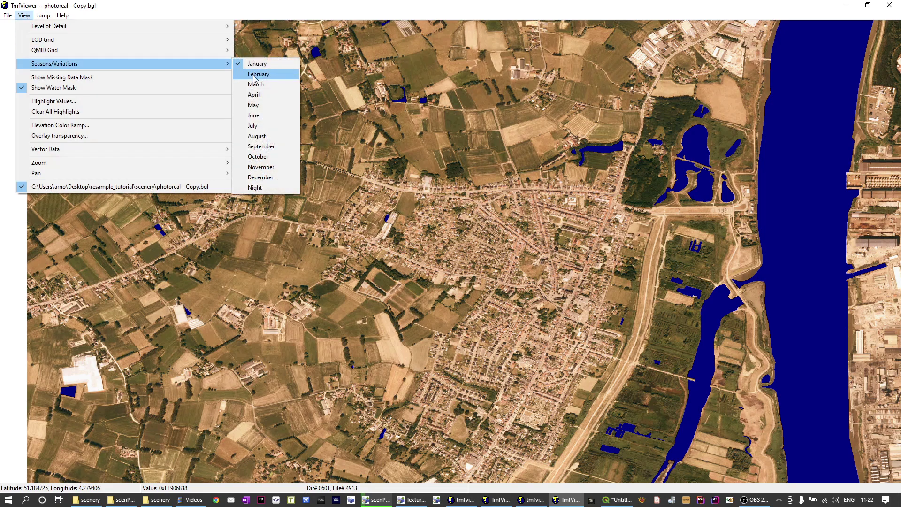
{"action": "left_click", "coordinate": [253, 126]}
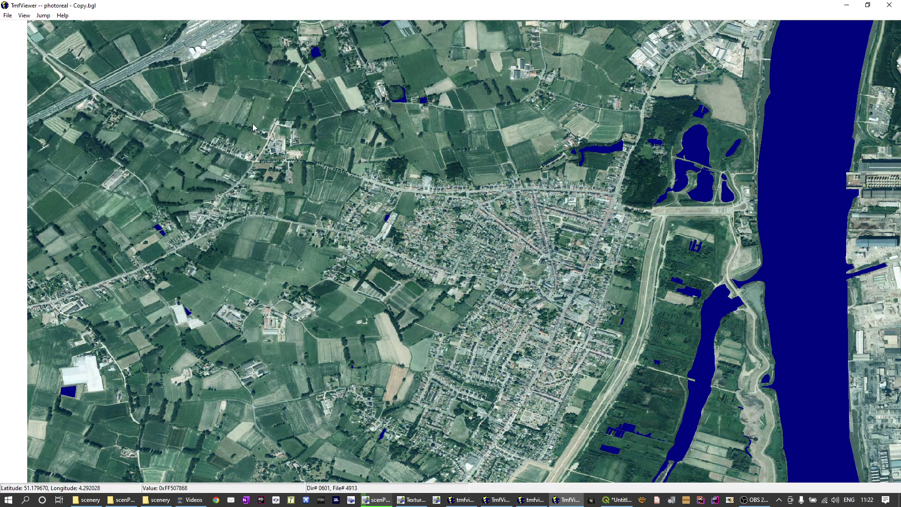
- Switch to the Night variation and zoom around to inspect the faint road lines
{"action": "left_click", "coordinate": [25, 15]}
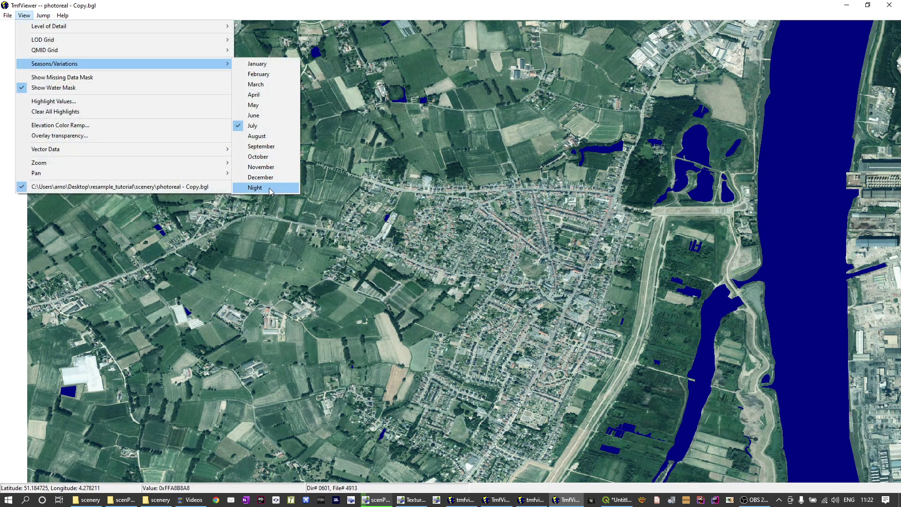
{"action": "left_click", "coordinate": [269, 188]}
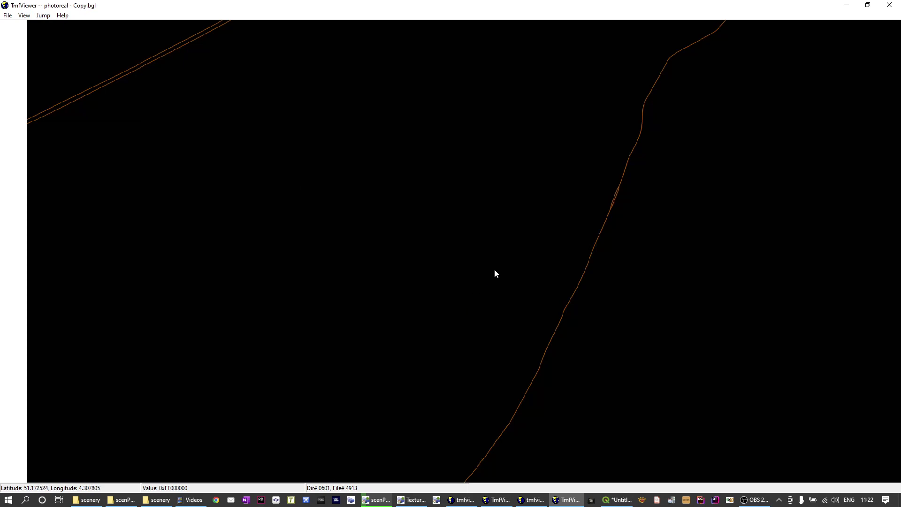
{"action": "scroll", "coordinate": [510, 235], "scroll_direction": "down", "scroll_amount": 1}
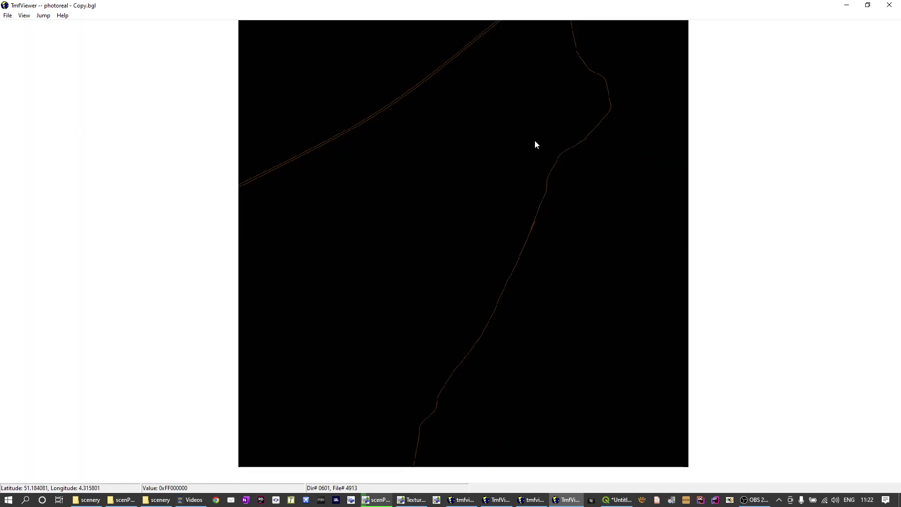
{"action": "left_click", "coordinate": [418, 93]}
{"action": "scroll", "coordinate": [514, 251], "scroll_direction": "up", "scroll_amount": 1}
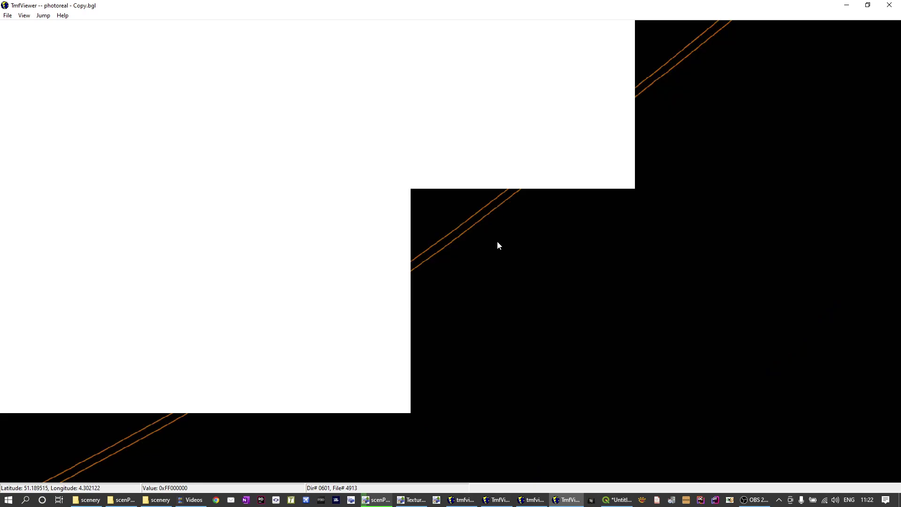
{"action": "scroll", "coordinate": [471, 240], "scroll_direction": "up", "scroll_amount": 1}
{"action": "scroll", "coordinate": [468, 239], "scroll_direction": "down", "scroll_amount": 1}
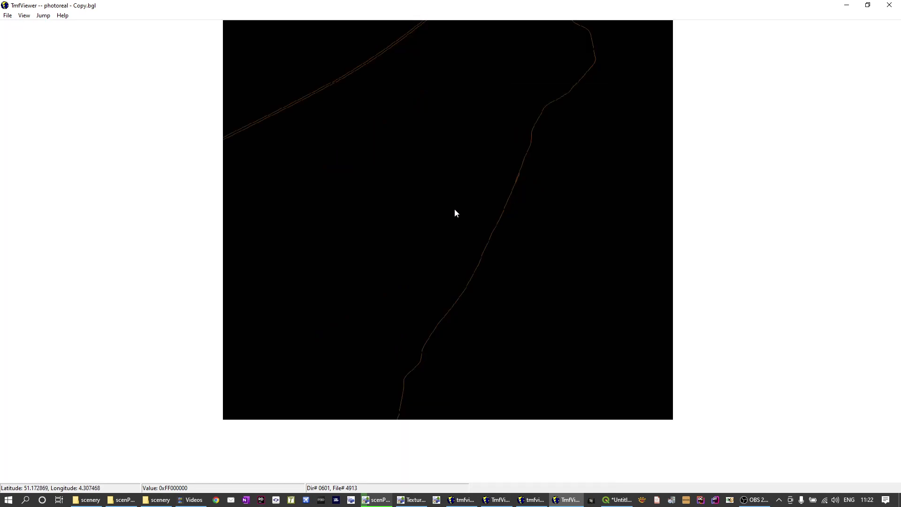
{"action": "left_click", "coordinate": [481, 171]}
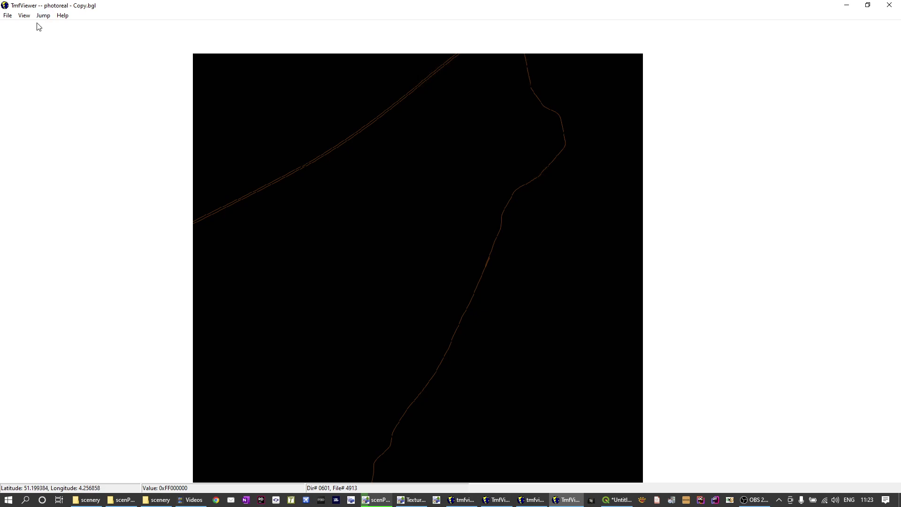
- Change the season to January winter imagery
{"action": "left_click", "coordinate": [24, 16]}
{"action": "mouse_move", "coordinate": [101, 64]}
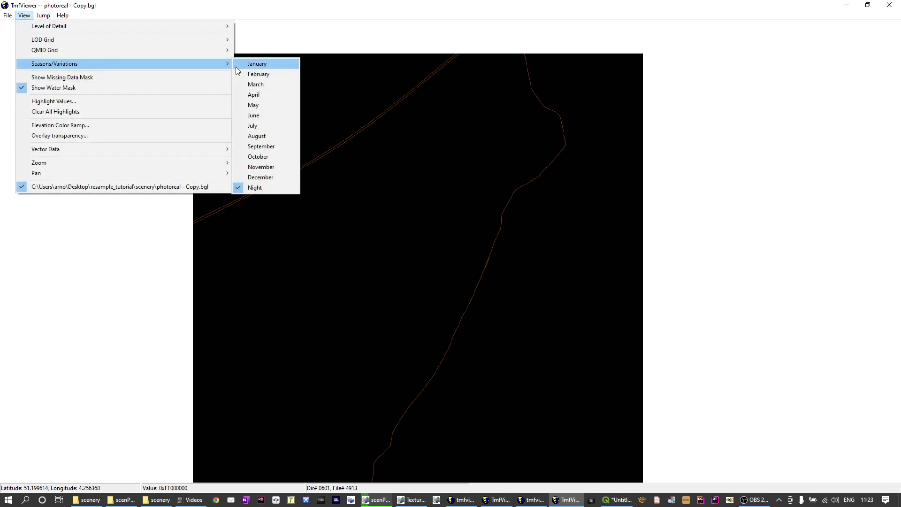
{"action": "left_click", "coordinate": [256, 68]}
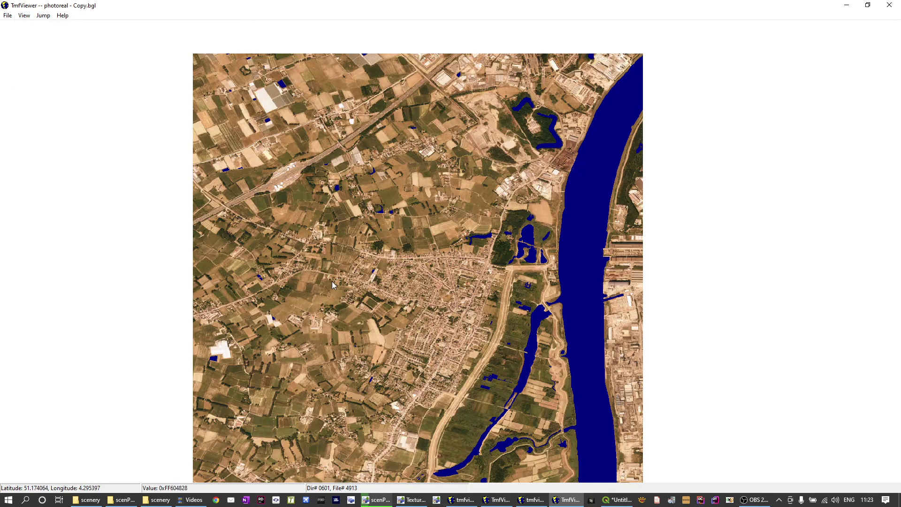
- Switch to the Delaware vEarth viewer and set its season to fall
{"action": "left_click", "coordinate": [496, 502]}
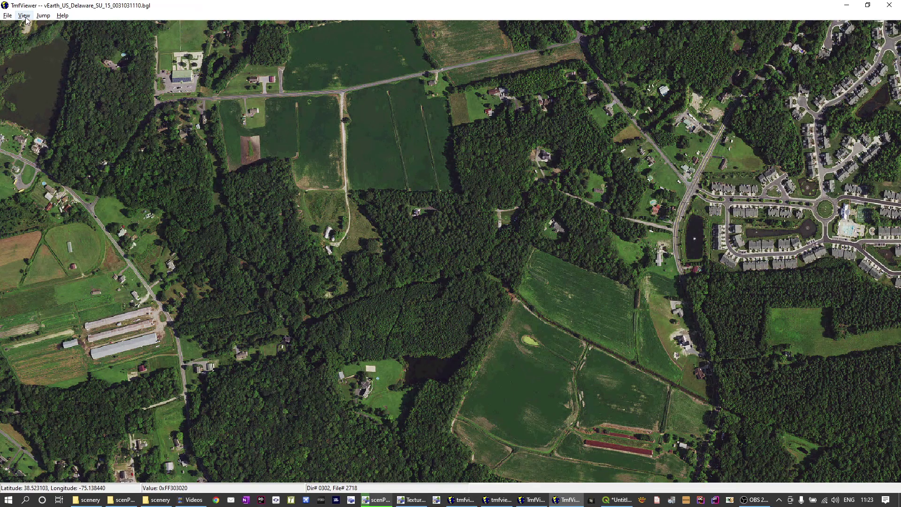
{"action": "left_click", "coordinate": [25, 16]}
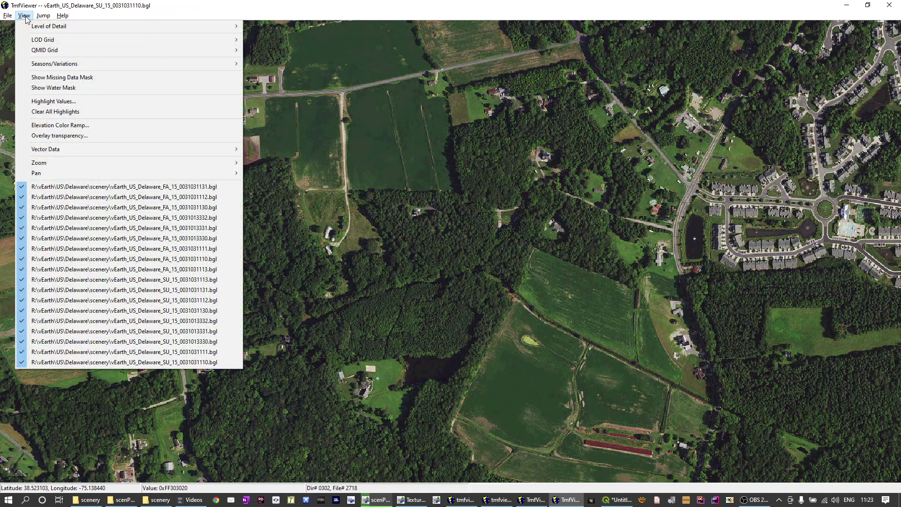
{"action": "mouse_move", "coordinate": [113, 64]}
{"action": "left_click", "coordinate": [262, 72]}
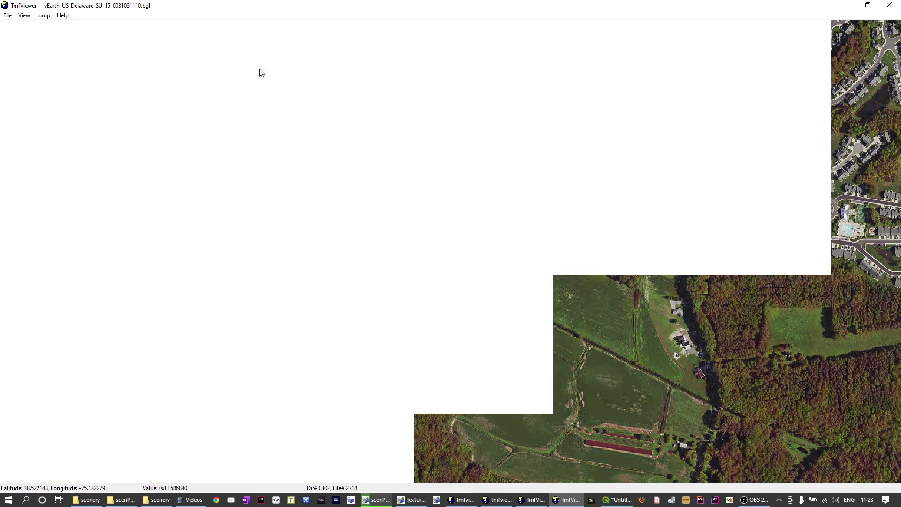